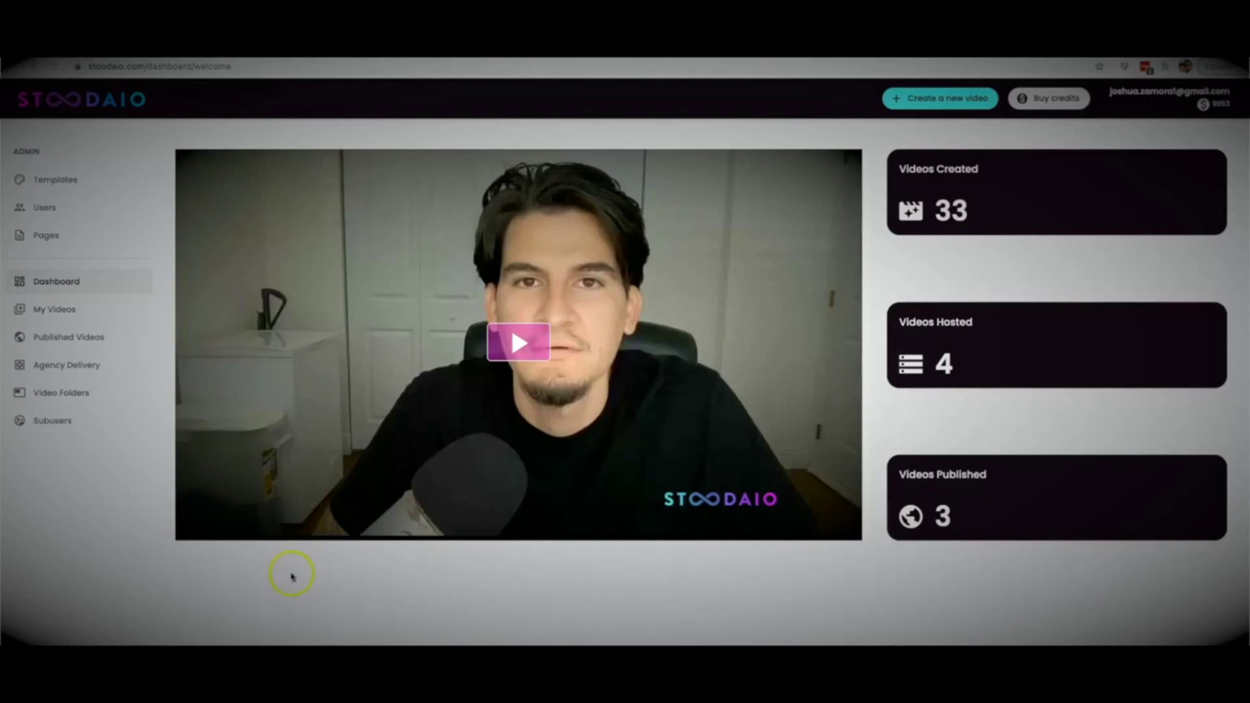
Step: Start a new video and choose to create it from a written script
{"action": "left_click", "coordinate": [948, 98]}
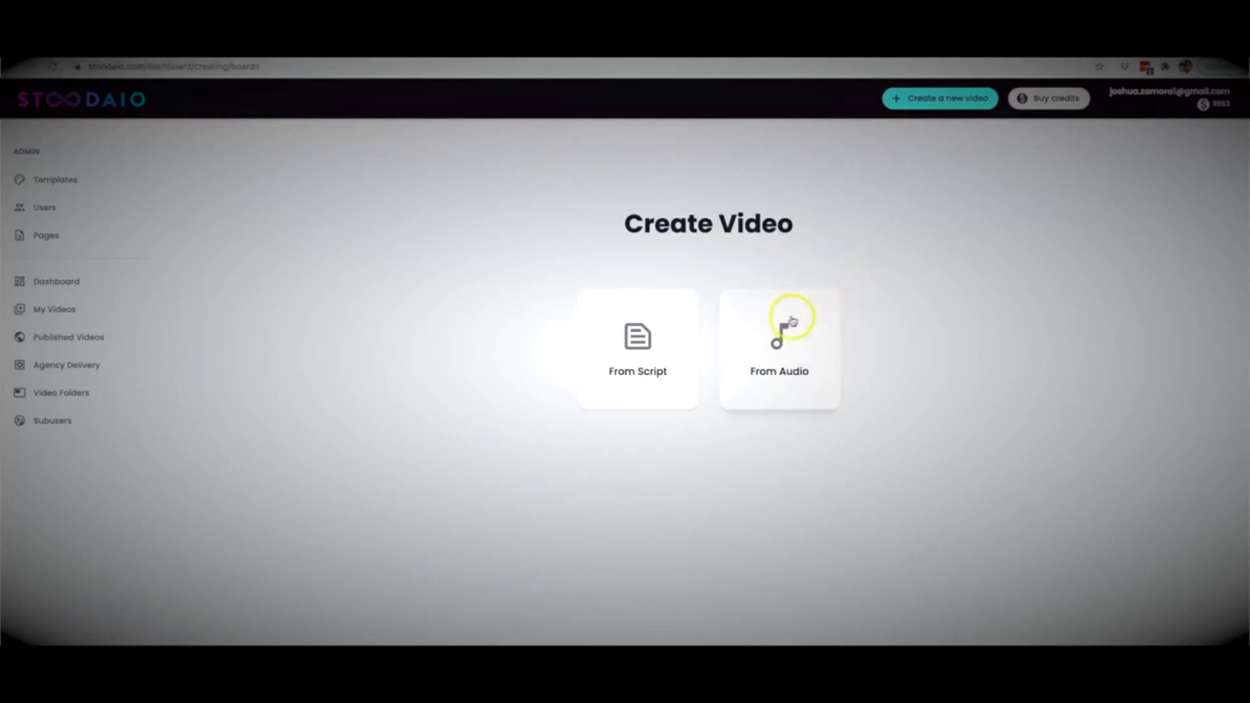
{"action": "left_click", "coordinate": [655, 358]}
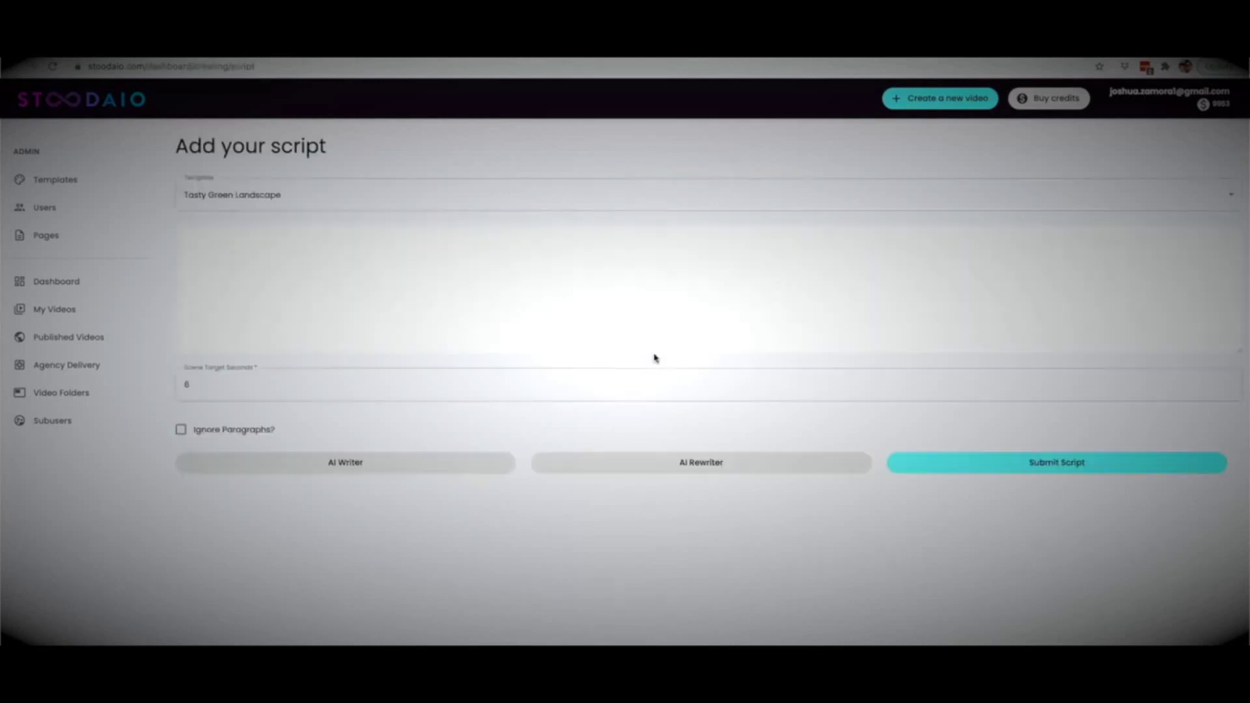
Step: Check the 6-second Scene Target Seconds value and the empty script box on the Tasty Green Landscape form
{"action": "left_click", "coordinate": [639, 367]}
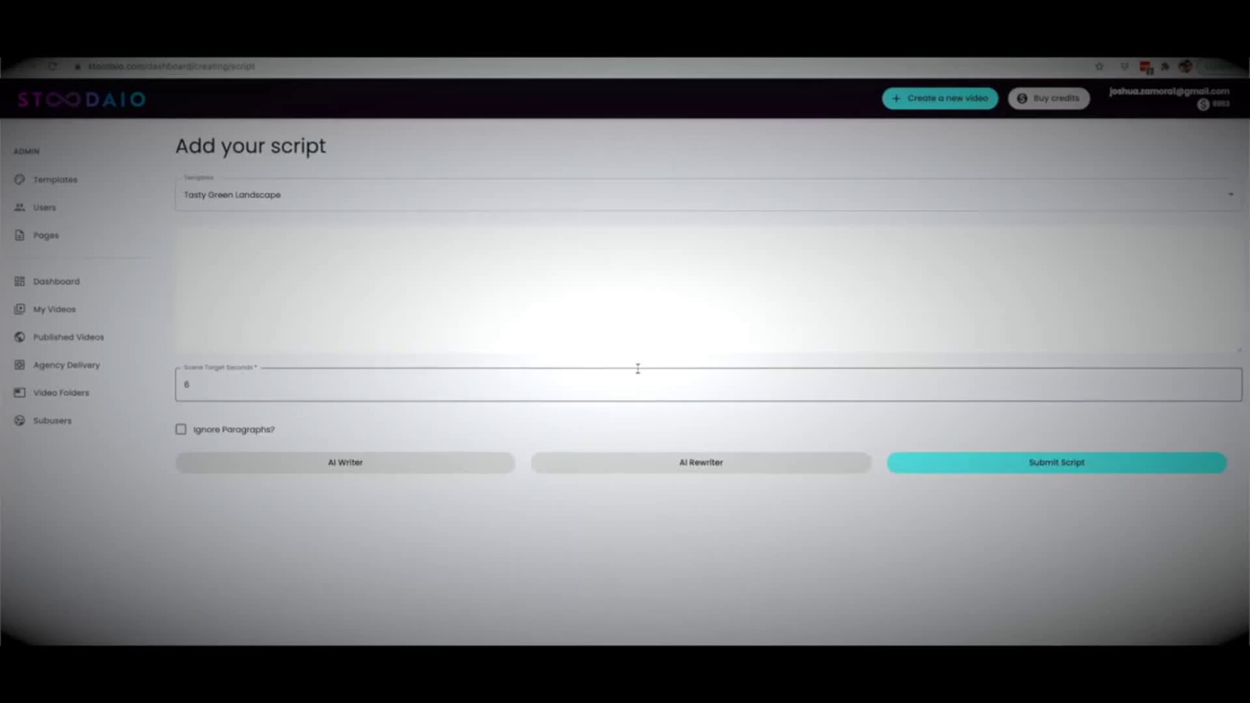
{"action": "left_click", "coordinate": [494, 306]}
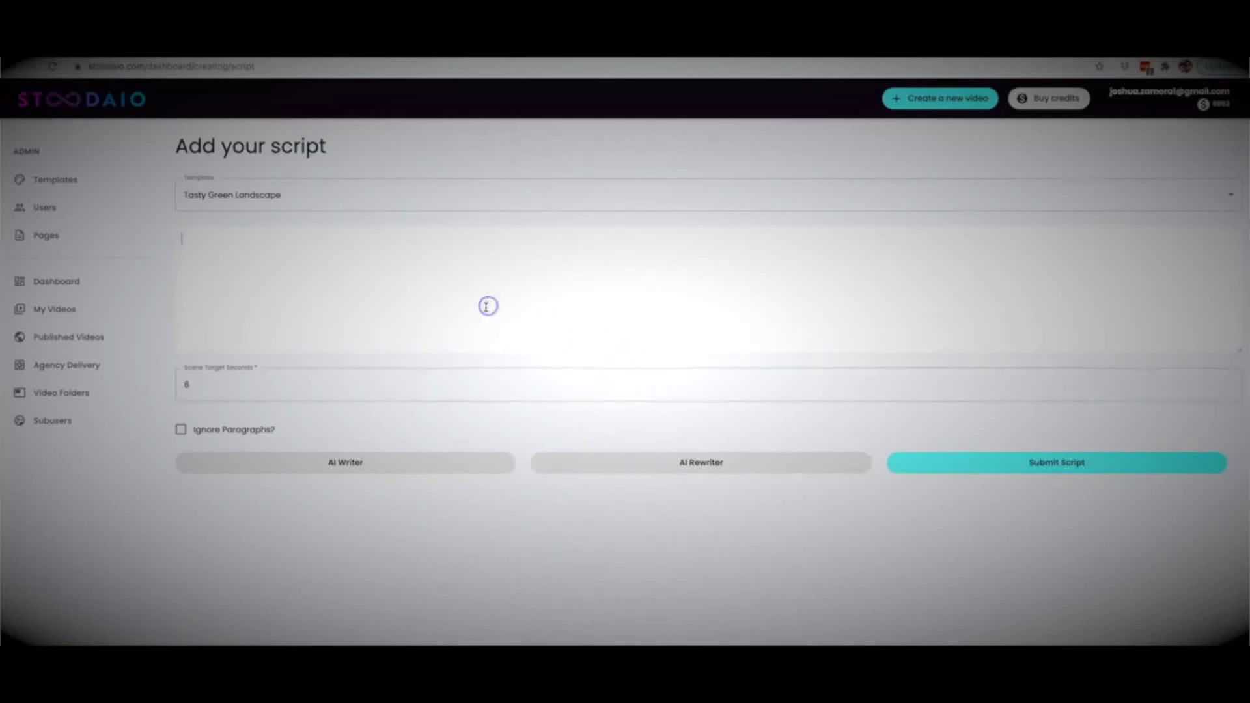
{"action": "left_click", "coordinate": [449, 288]}
{"action": "left_click", "coordinate": [374, 278]}
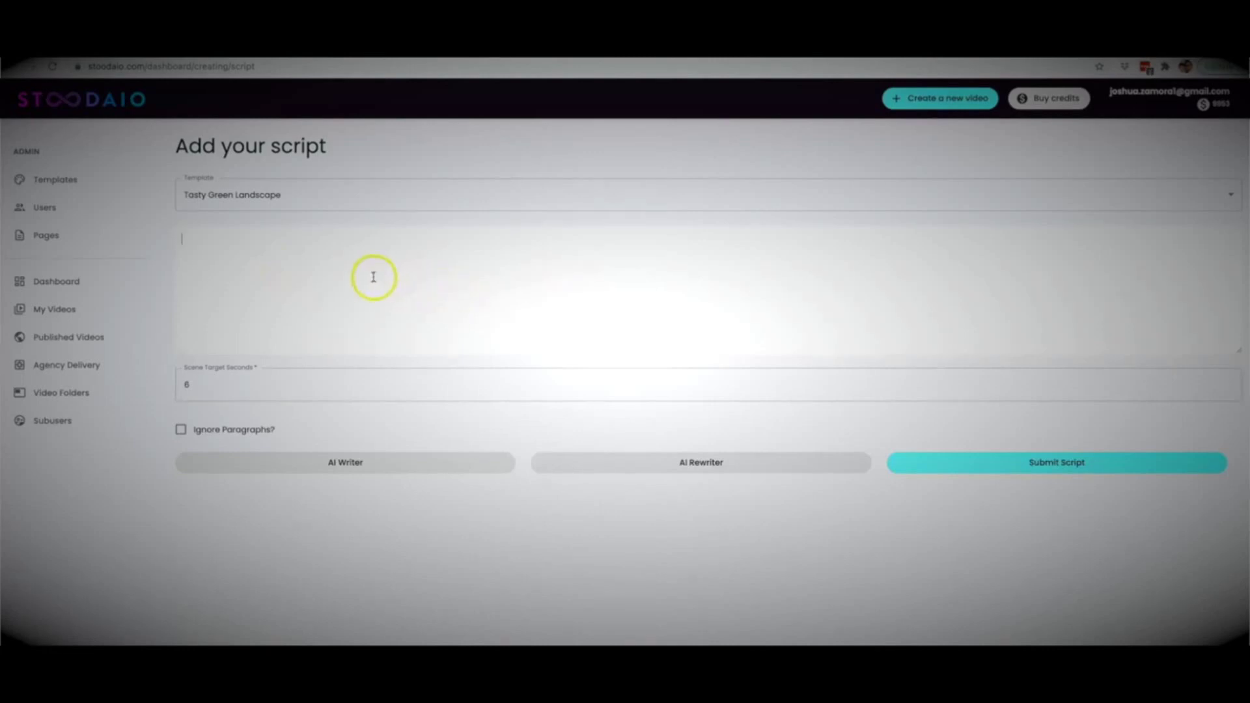
{"action": "left_click", "coordinate": [461, 271]}
{"action": "left_click", "coordinate": [375, 277]}
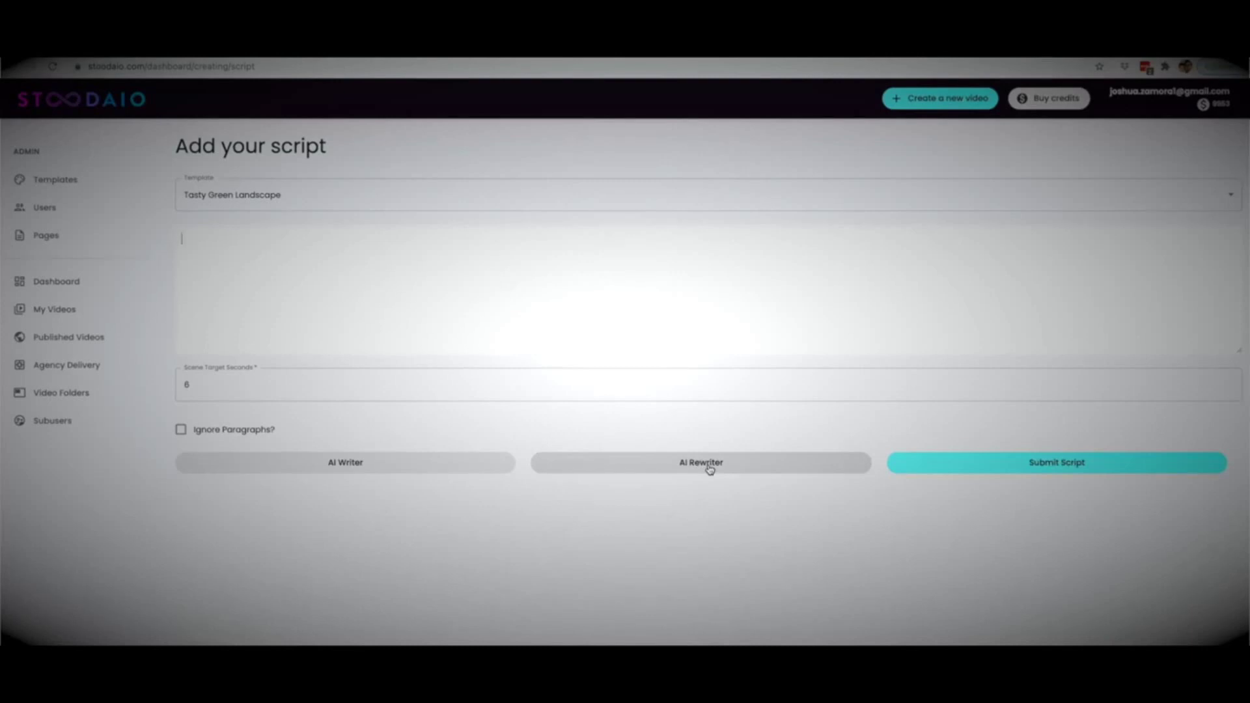
Step: Look over the AI helper buttons below the script box
{"action": "left_click", "coordinate": [711, 489]}
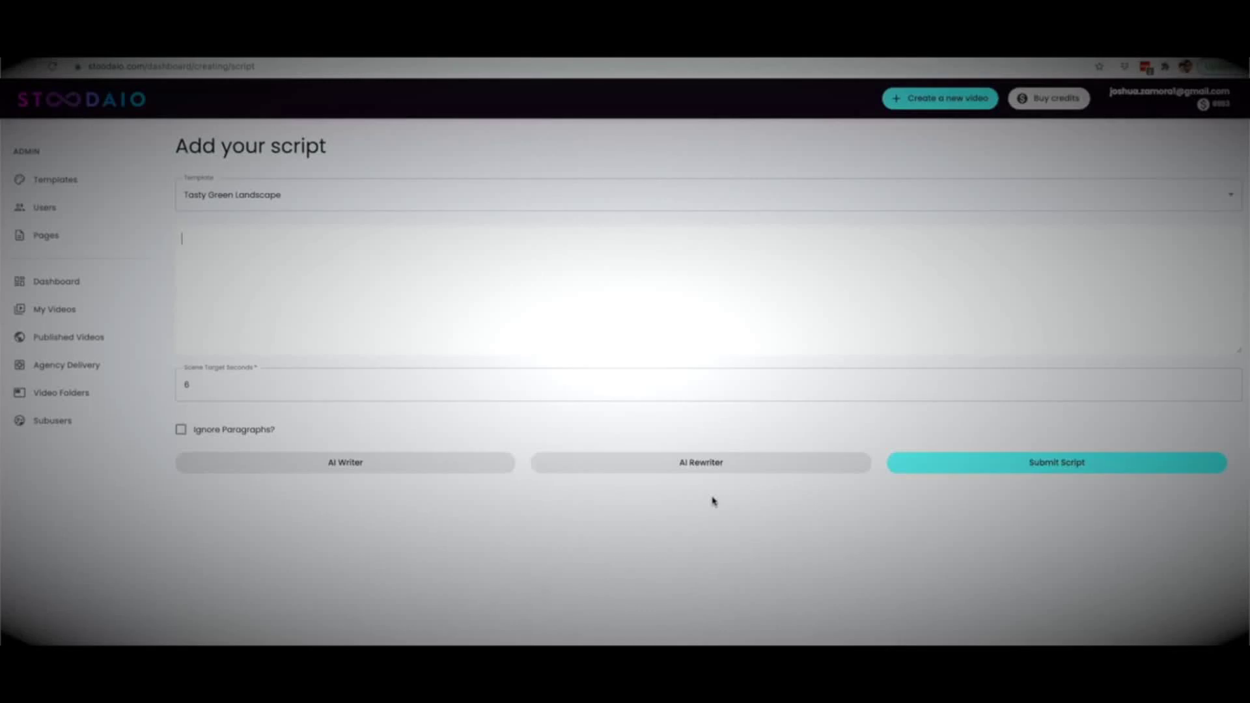
{"action": "left_click", "coordinate": [703, 473]}
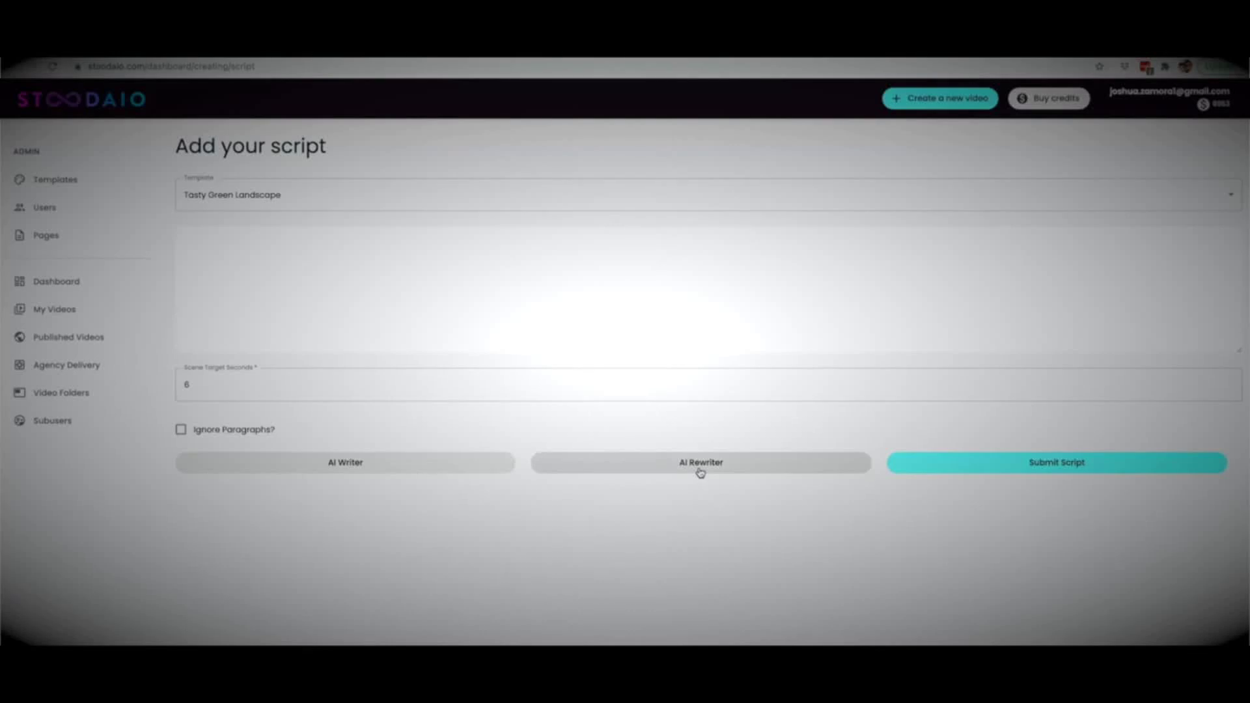
{"action": "left_click", "coordinate": [699, 511]}
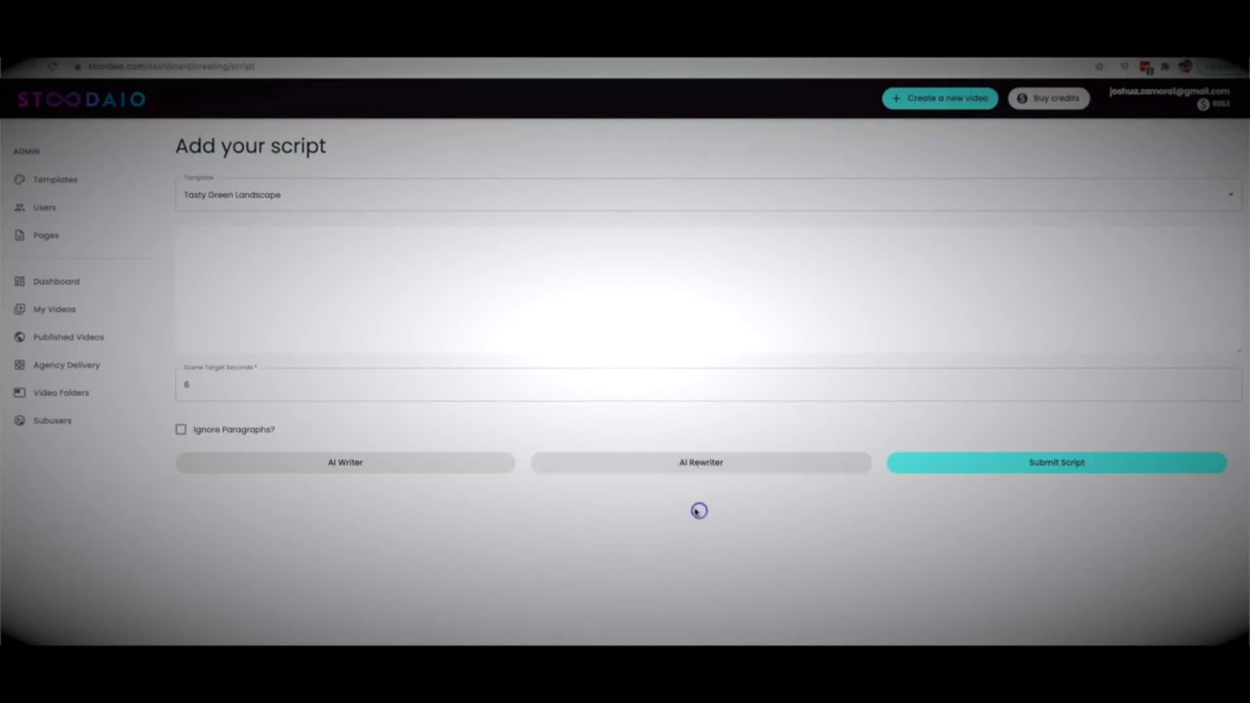
Step: Open the AI script writer with English as the language
{"action": "left_click", "coordinate": [344, 465]}
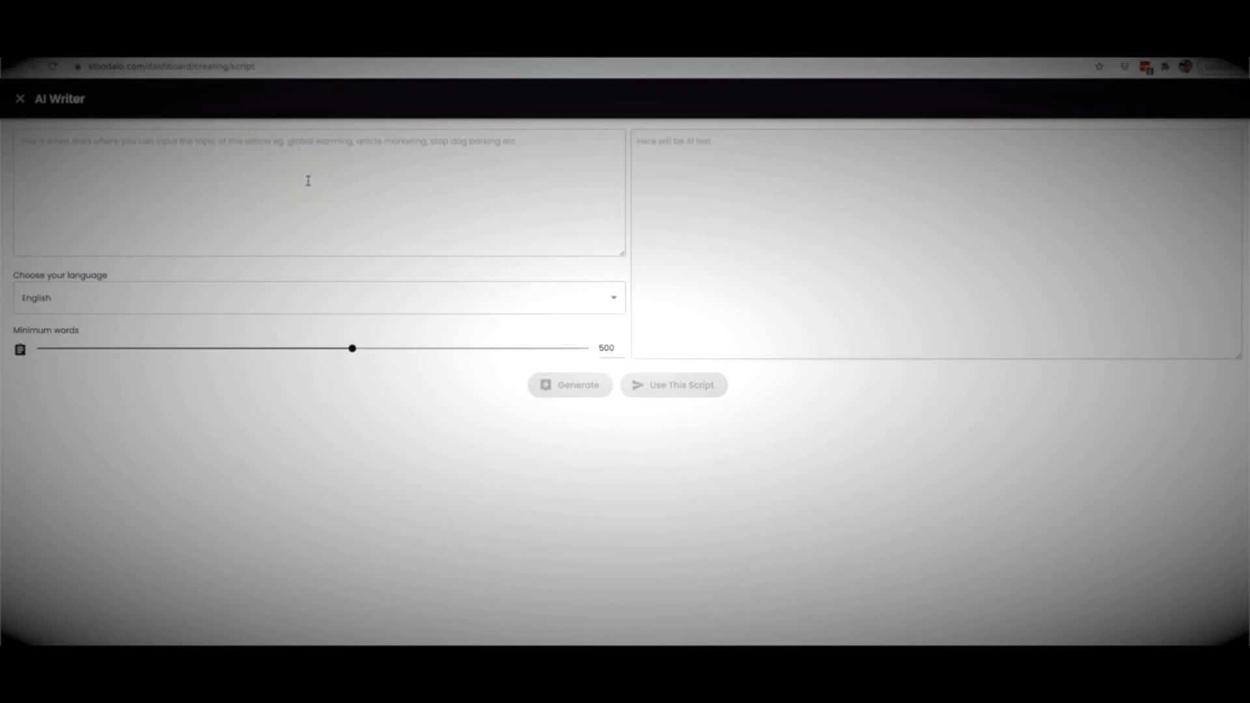
{"action": "left_click", "coordinate": [167, 311]}
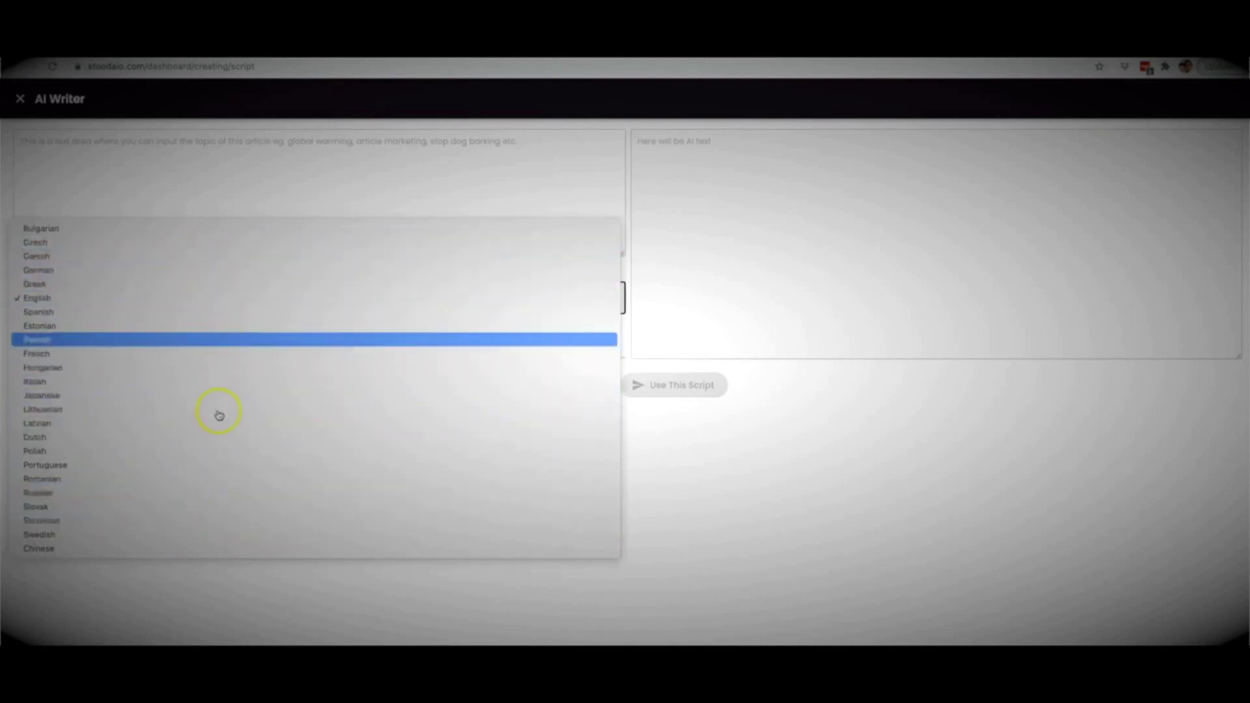
{"action": "left_click", "coordinate": [684, 463]}
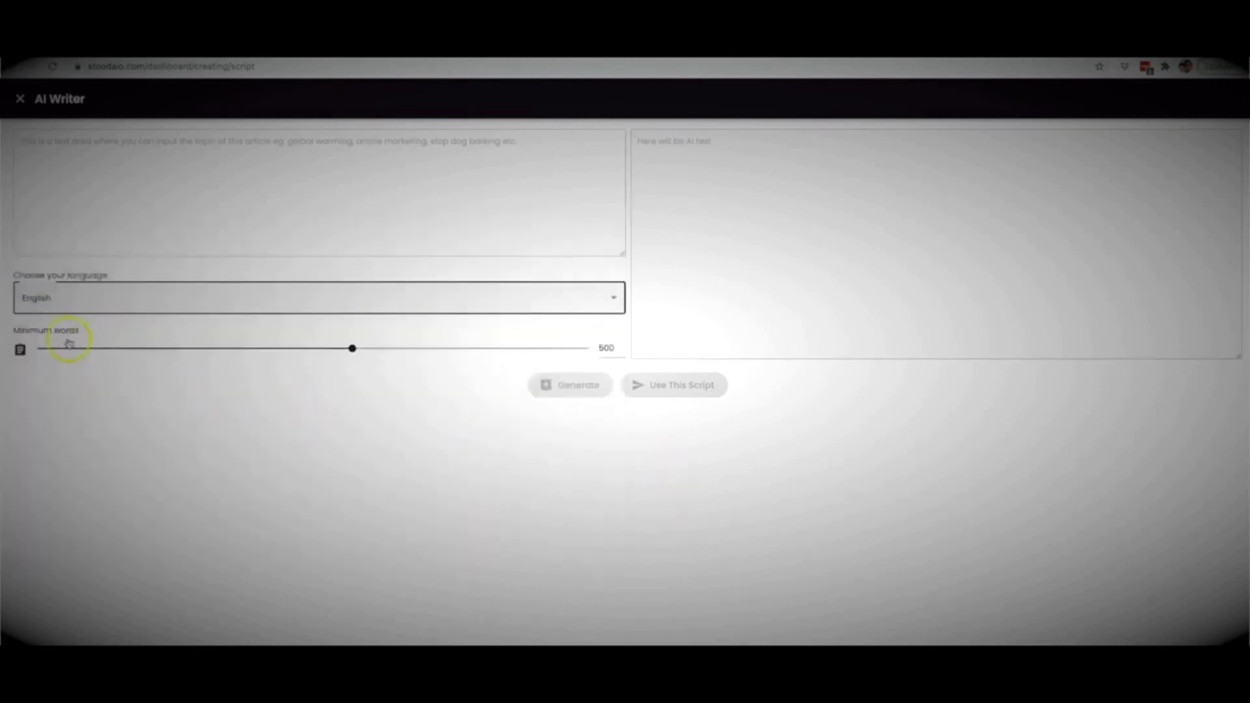
Step: Set the minimum word count to 203 and enter the topic 'how to lose weight quickly'
{"action": "left_click_drag", "start_coordinate": [351, 348], "coordinate": [277, 349]}
{"action": "left_click_drag", "start_coordinate": [469, 360], "coordinate": [148, 343]}
{"action": "left_click_drag", "start_coordinate": [129, 346], "coordinate": [123, 348]}
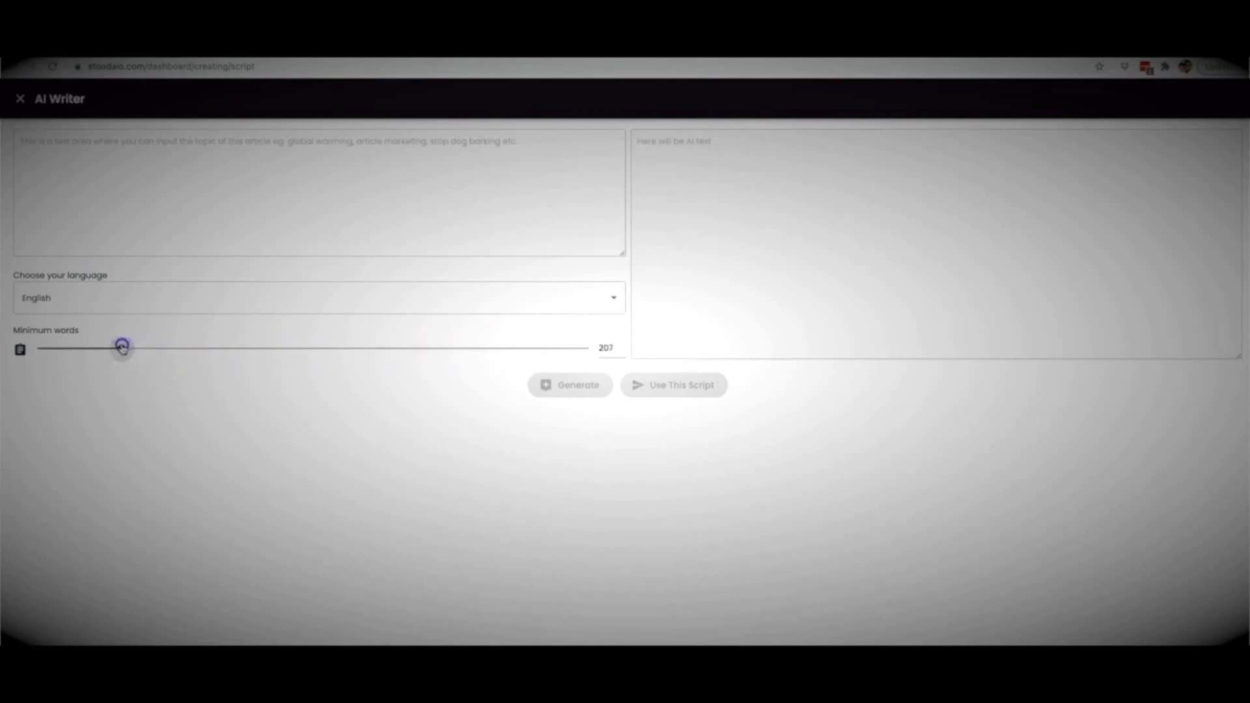
{"action": "left_click", "coordinate": [169, 227]}
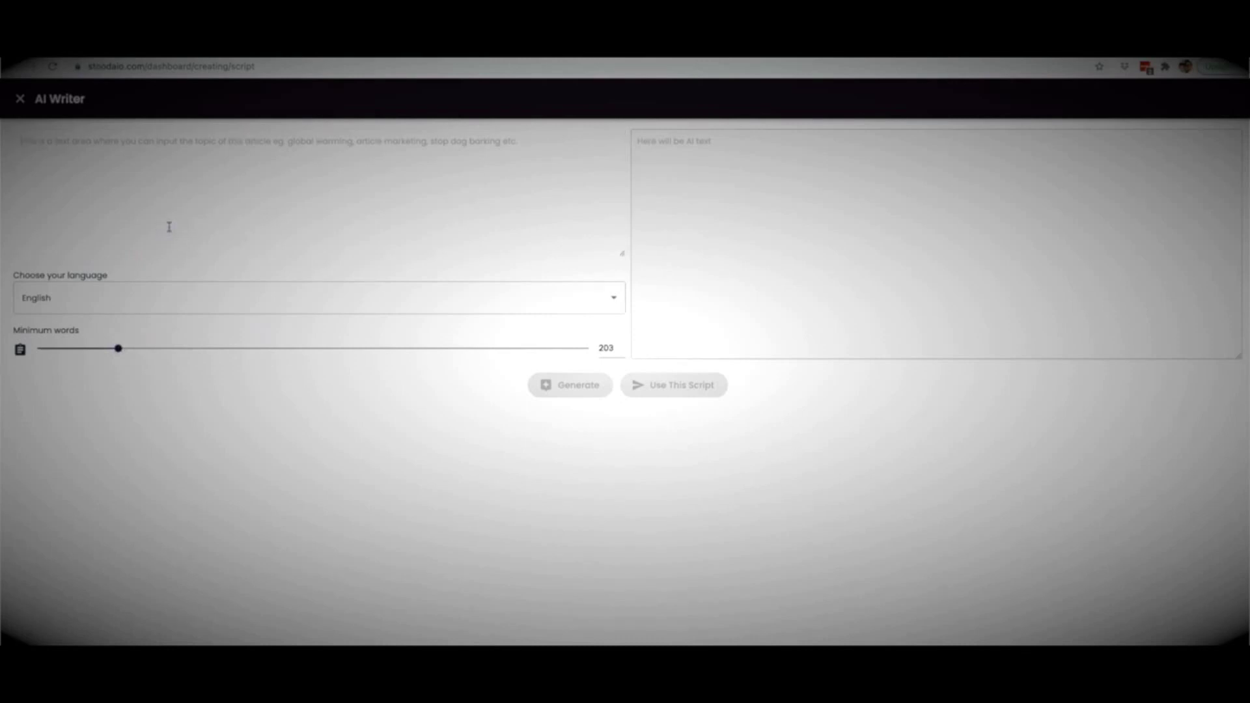
{"action": "type", "text": "how to lose weight quickly"}
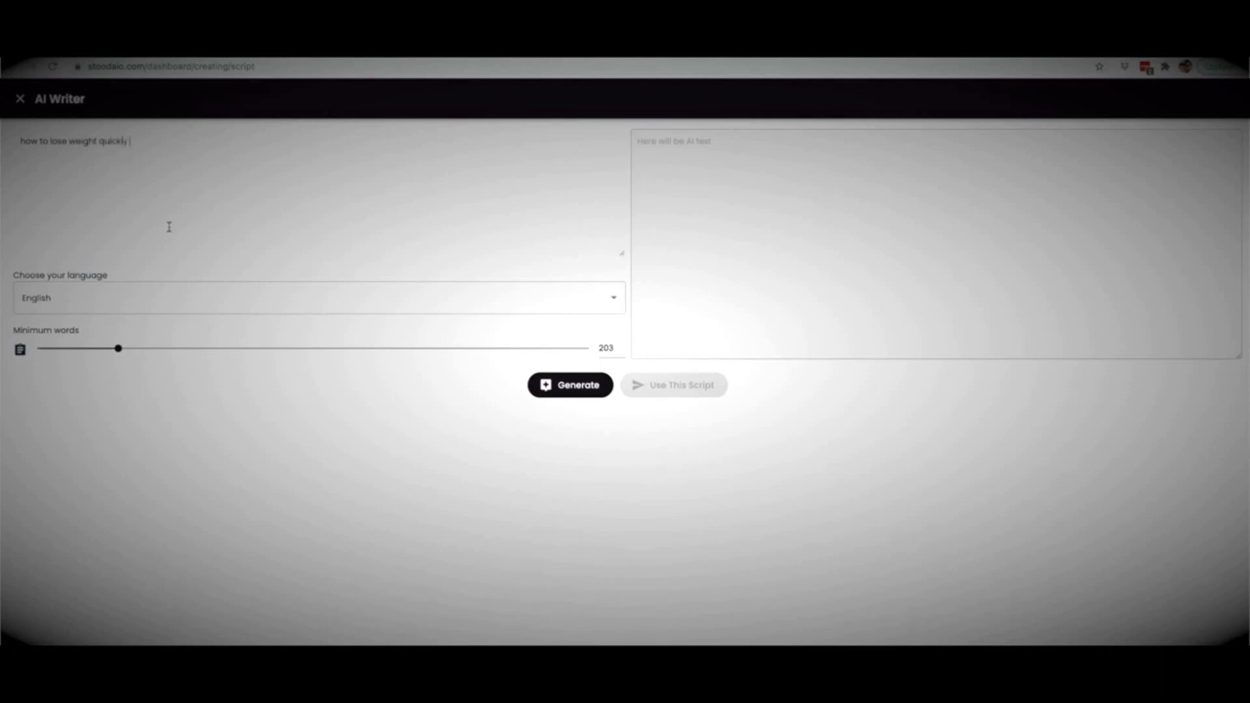
Step: Generate the weight-loss script, accepting the one-credit charge
{"action": "left_click", "coordinate": [589, 389]}
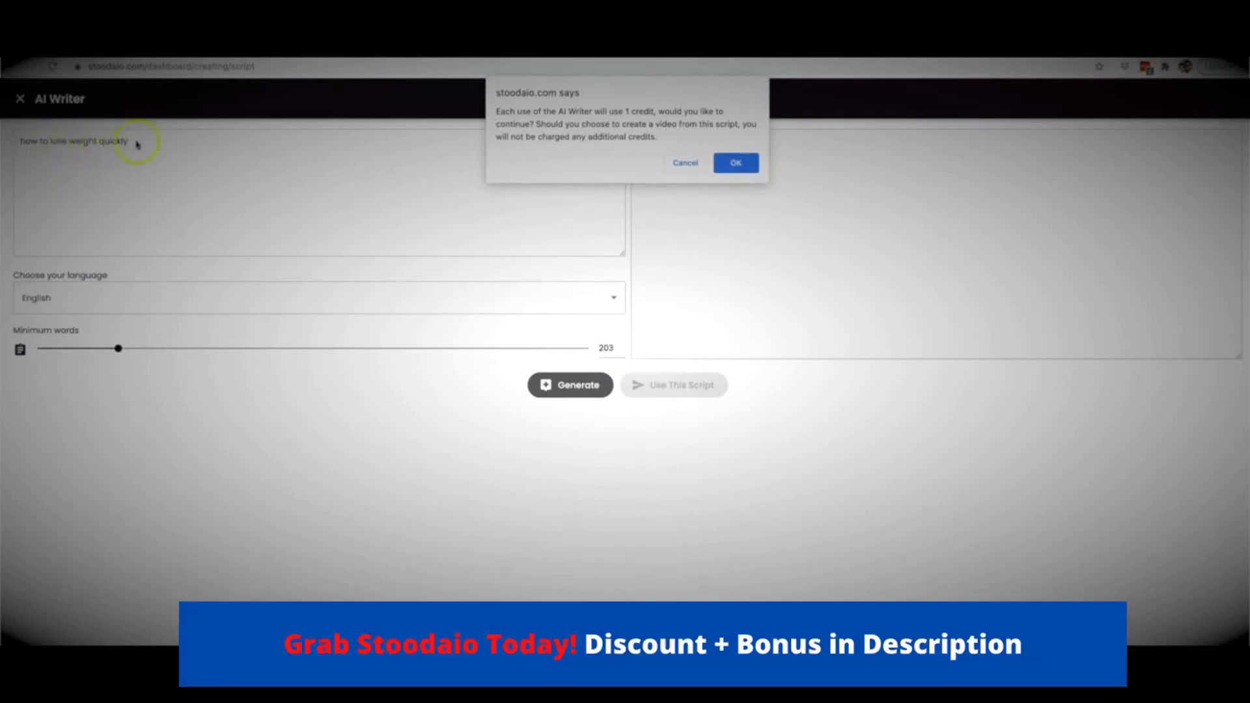
{"action": "left_click", "coordinate": [733, 166]}
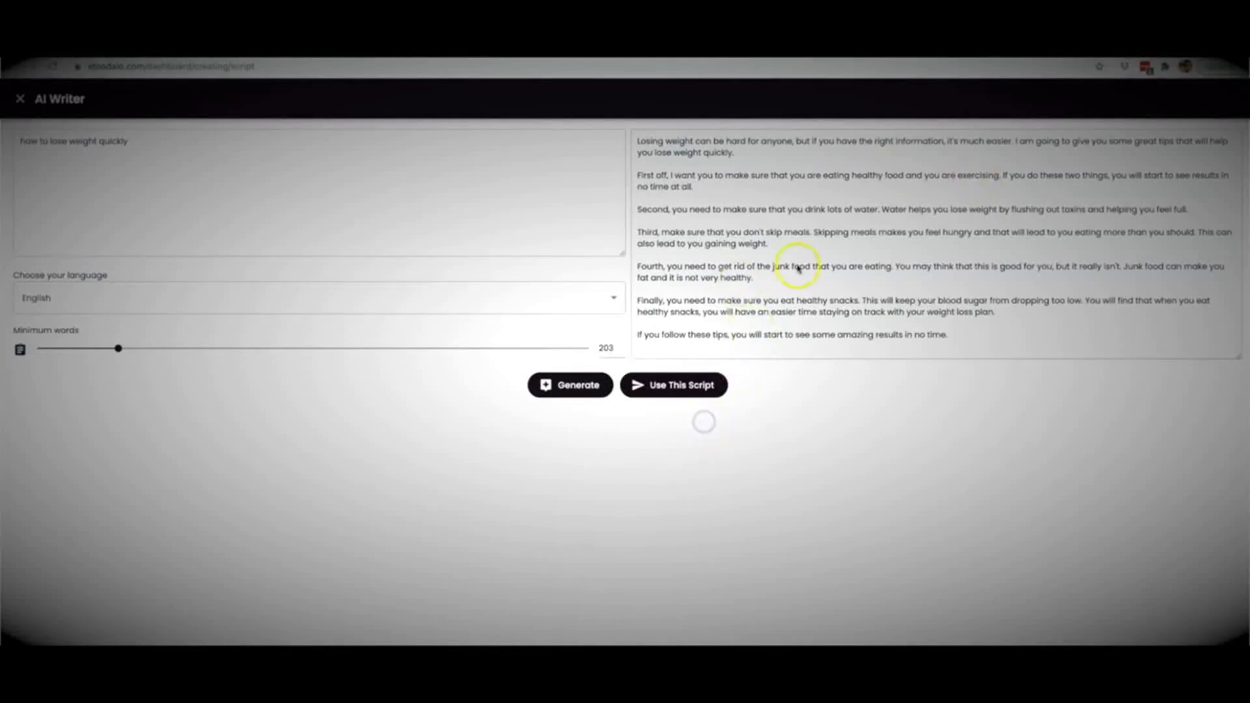
Step: Use the generated script and submit it to build the 16-scene video
{"action": "left_click", "coordinate": [673, 387]}
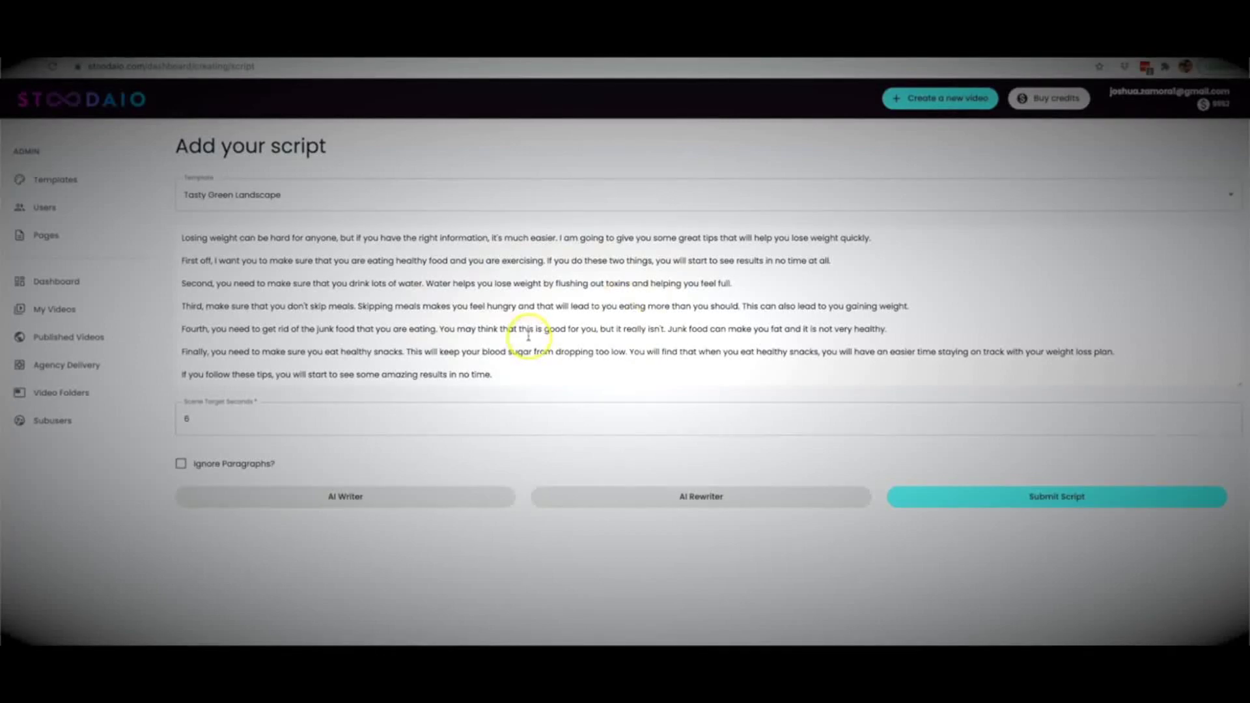
{"action": "left_click", "coordinate": [1140, 496]}
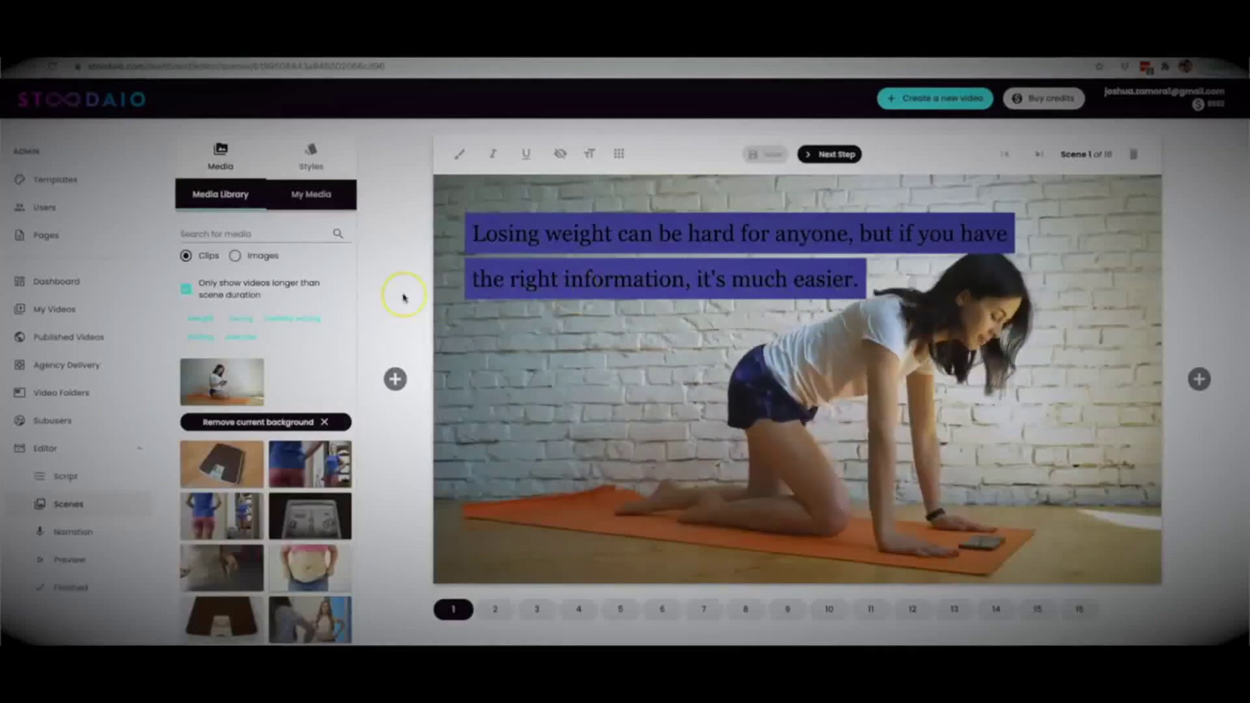
Step: Browse scenes 2 and 6, return to scene 1, and show the caption position options
{"action": "left_click", "coordinate": [440, 282]}
{"action": "left_click", "coordinate": [748, 426]}
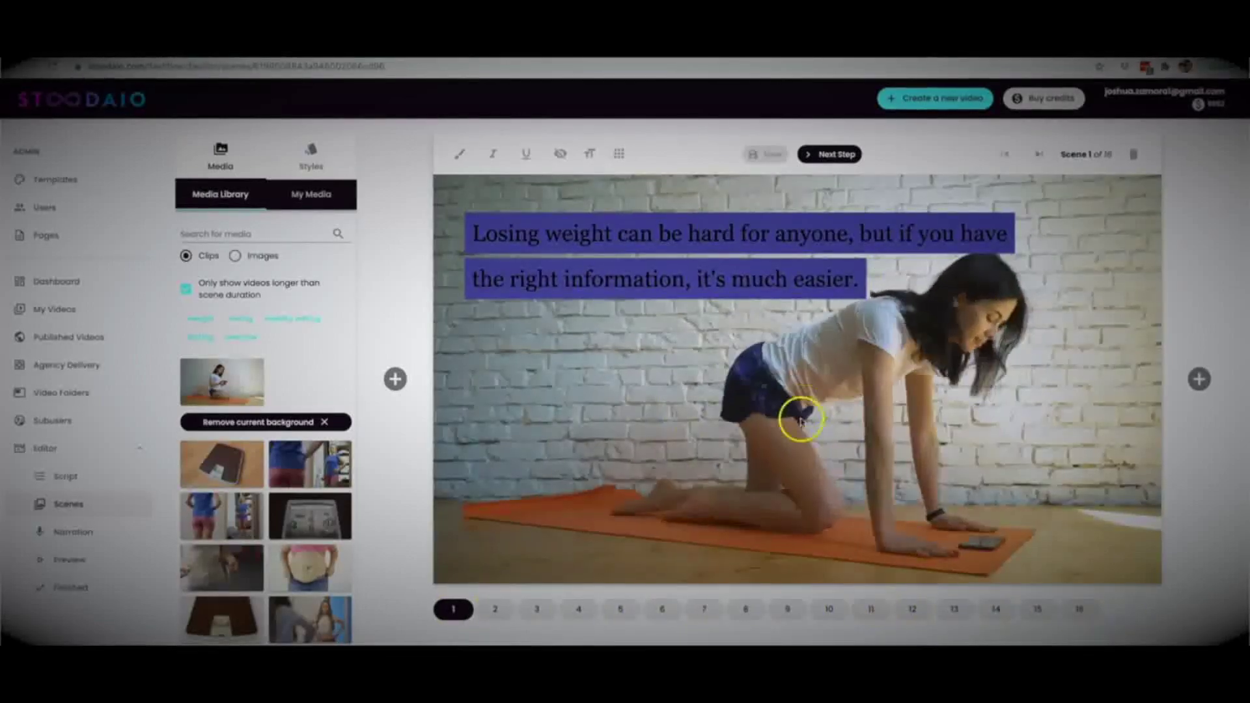
{"action": "left_click", "coordinate": [495, 610]}
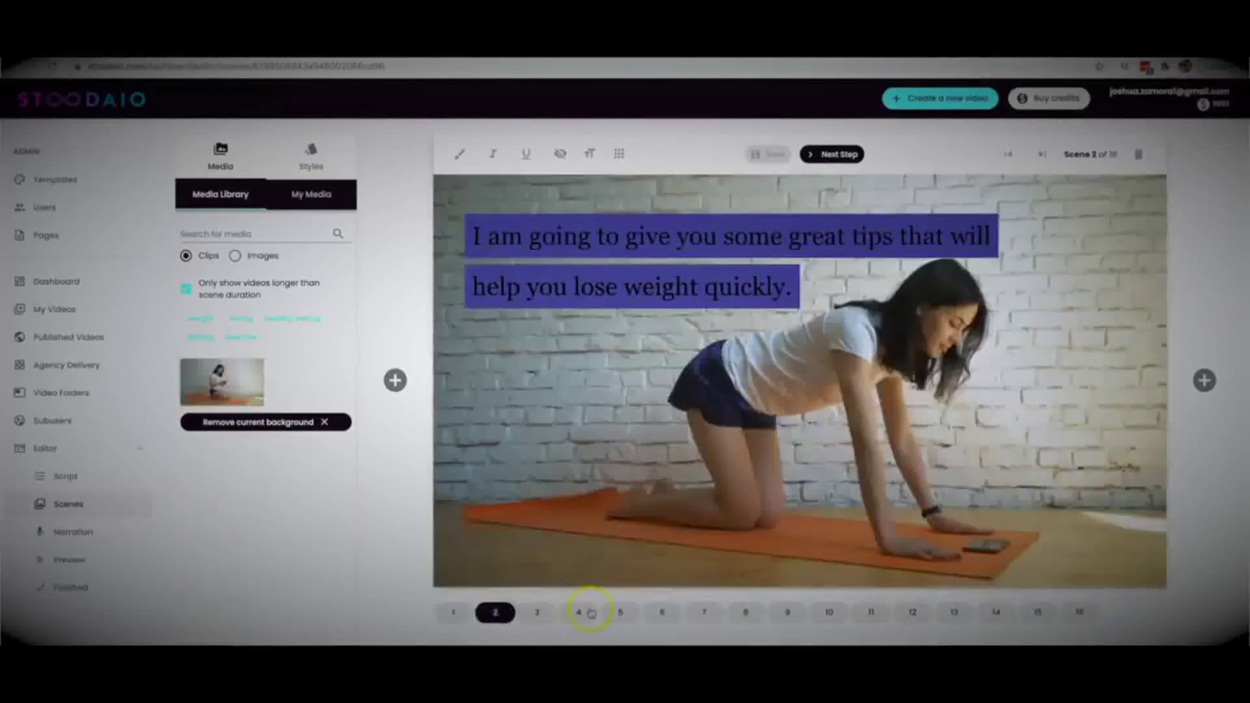
{"action": "left_click", "coordinate": [677, 612]}
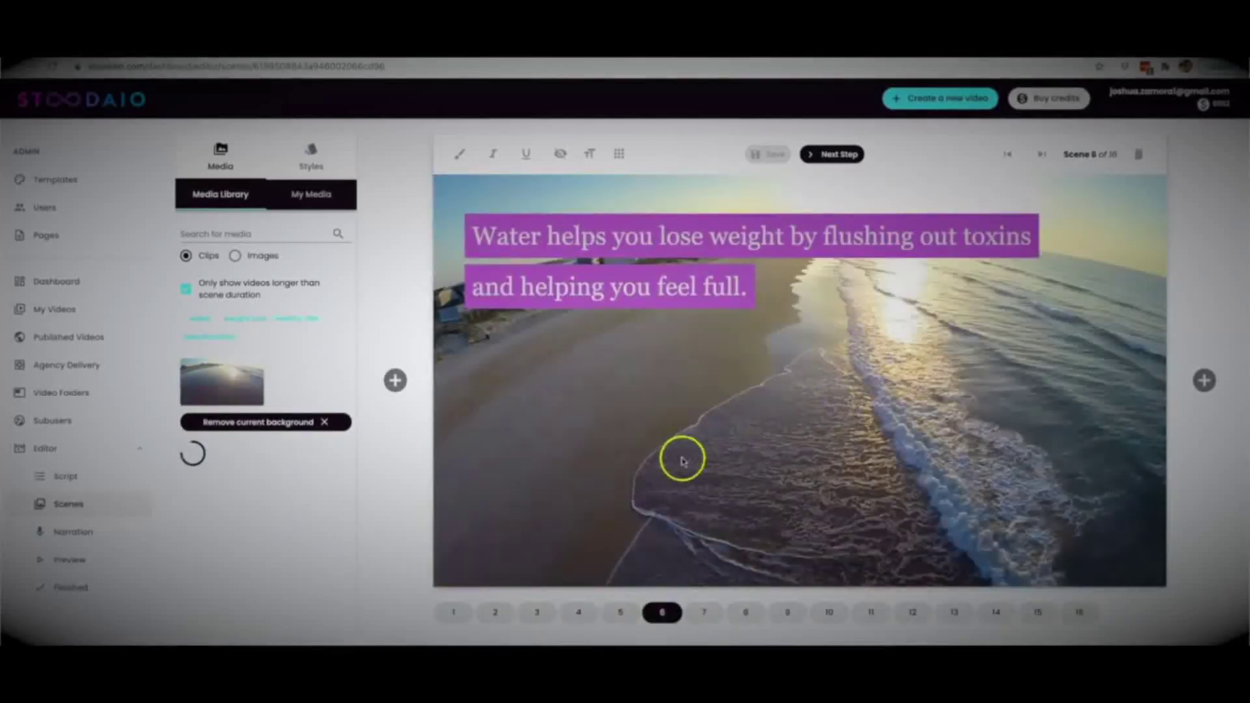
{"action": "left_click", "coordinate": [461, 612]}
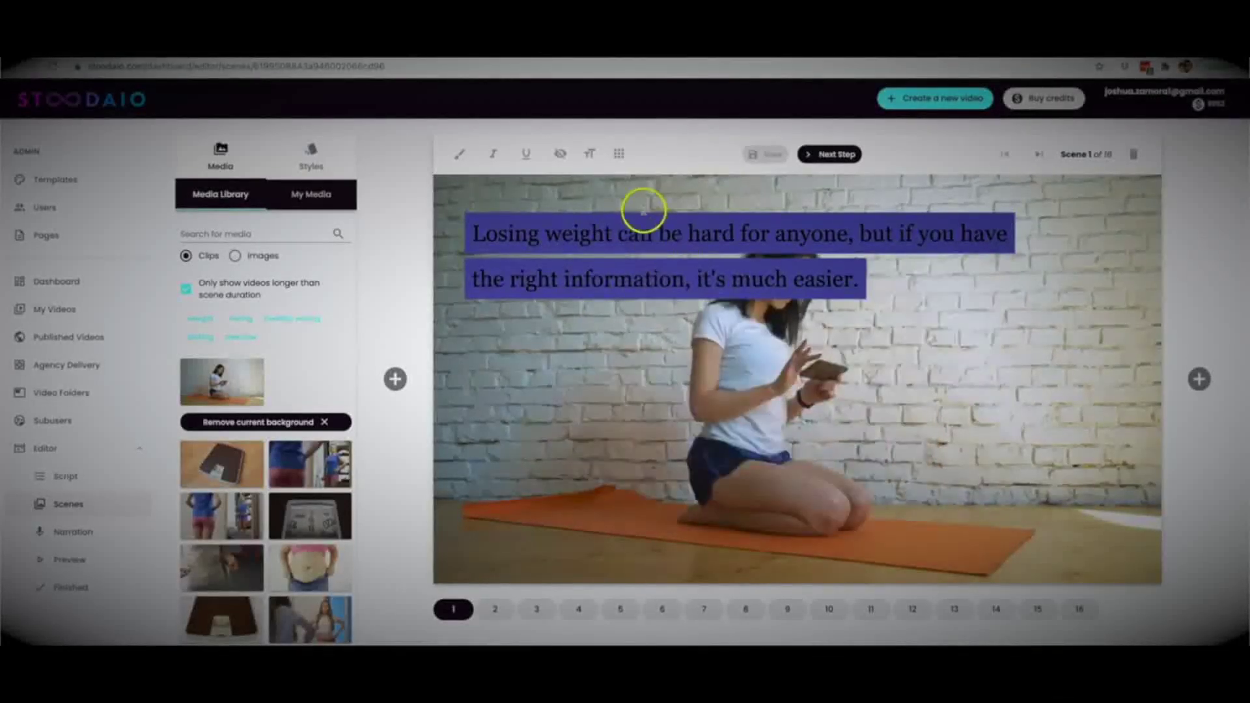
{"action": "left_click", "coordinate": [619, 154]}
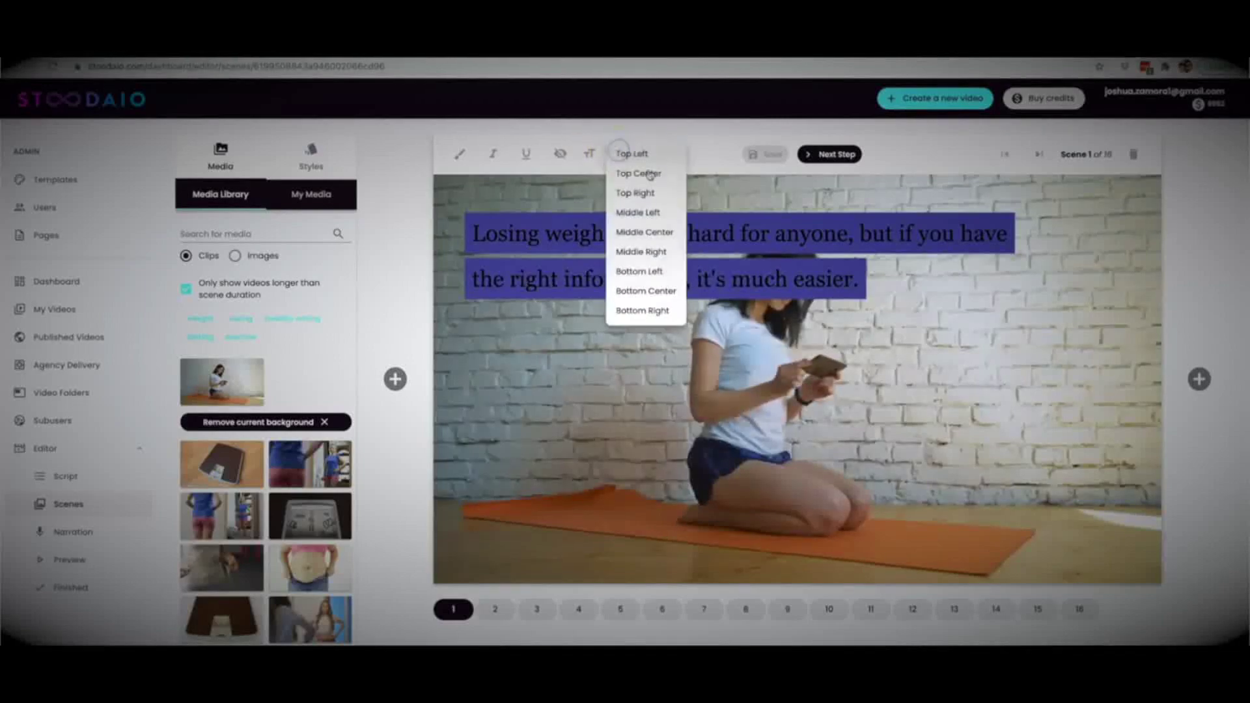
Step: Place the caption at bottom left with a grey background sampled from the brick wall
{"action": "left_click", "coordinate": [639, 271]}
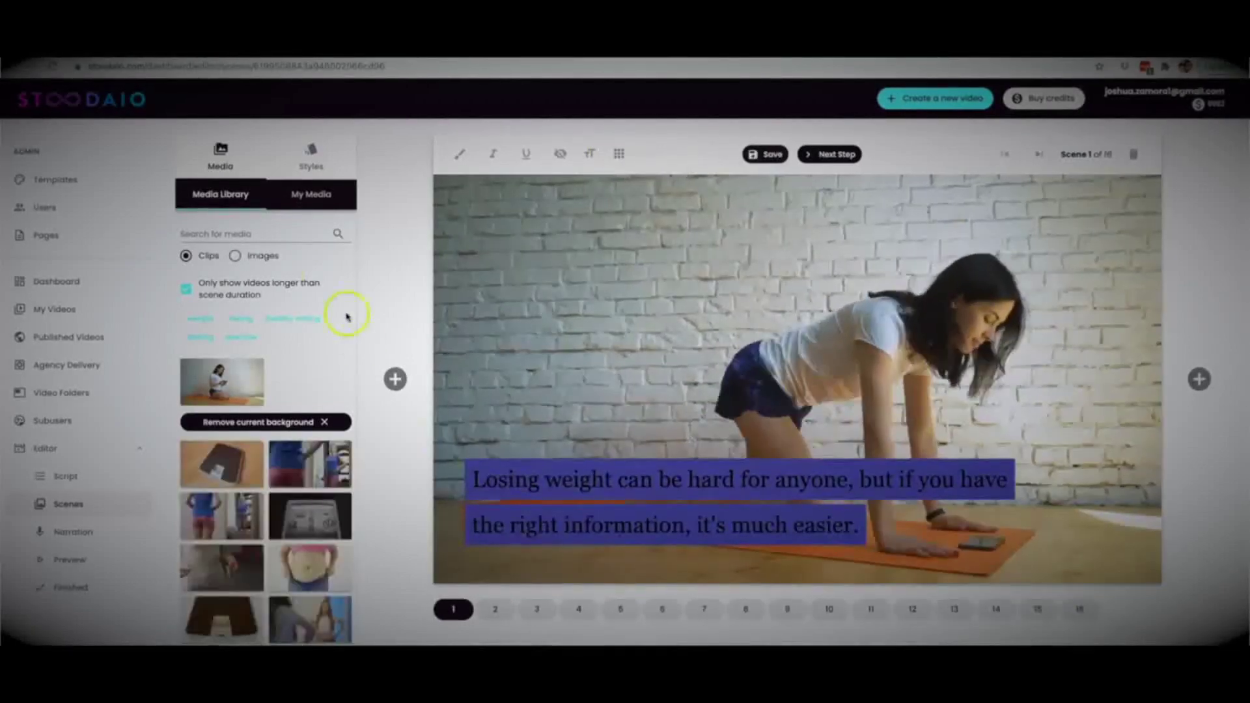
{"action": "left_click", "coordinate": [306, 171]}
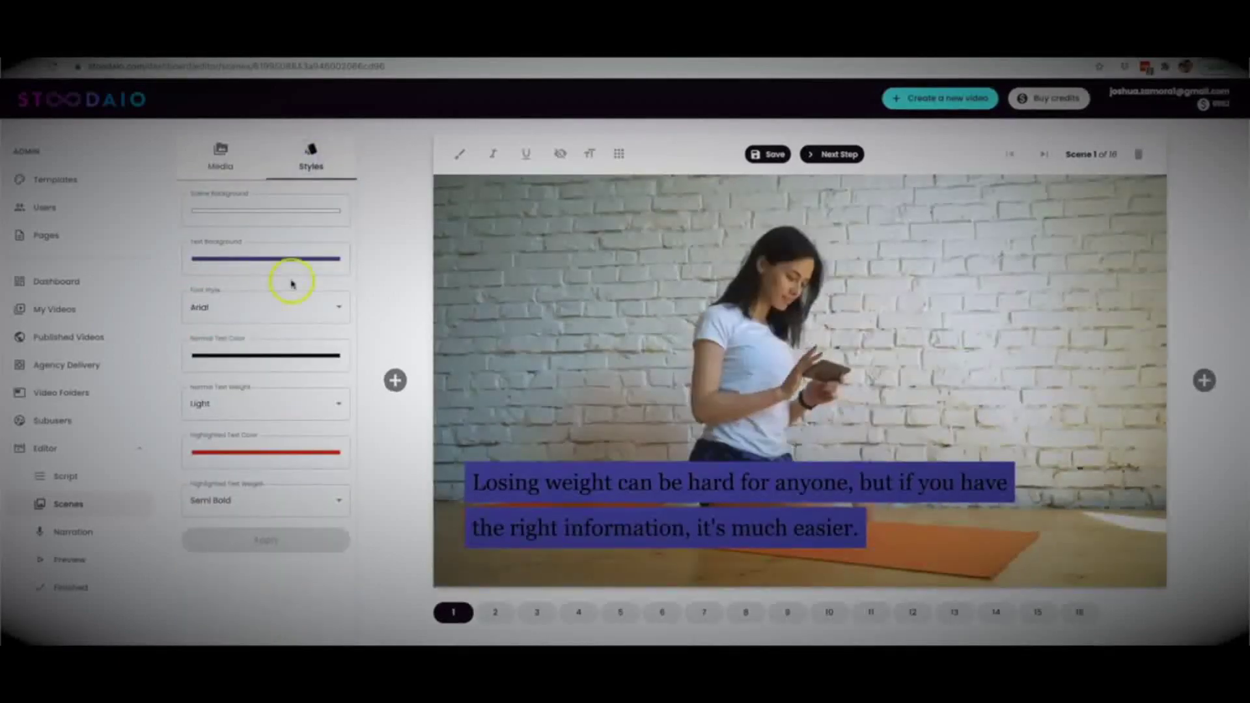
{"action": "left_click", "coordinate": [274, 262]}
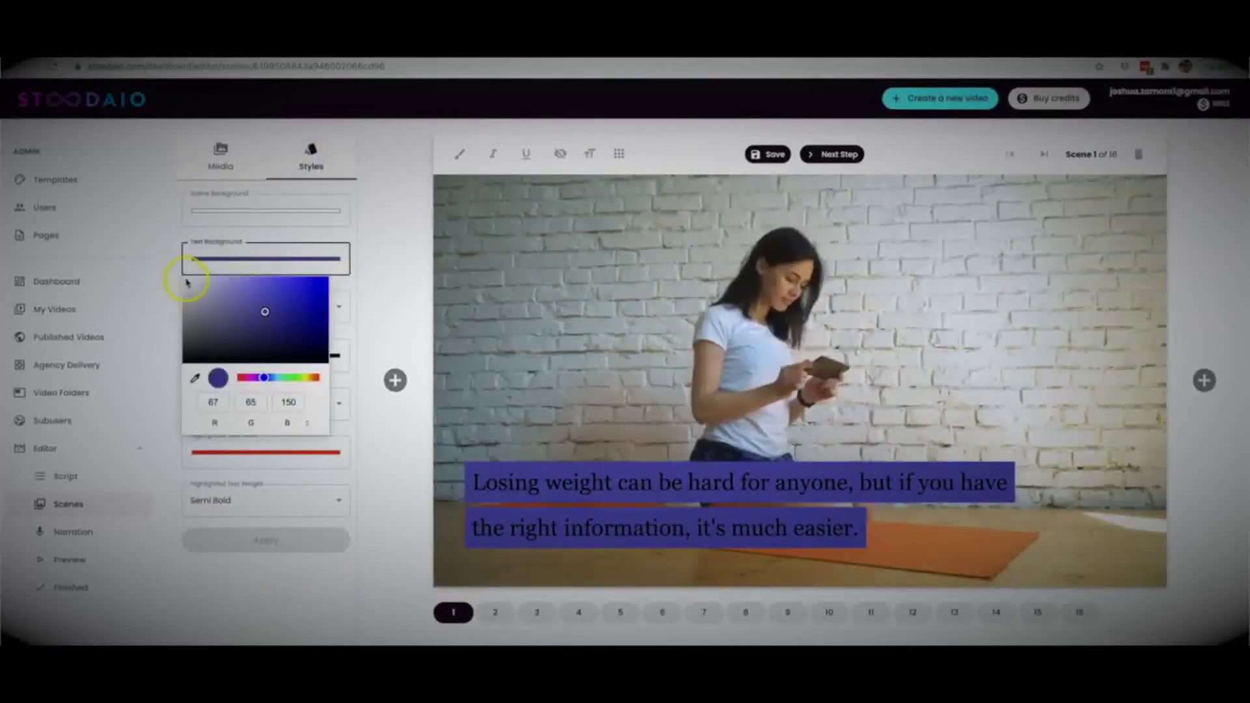
{"action": "left_click", "coordinate": [194, 377]}
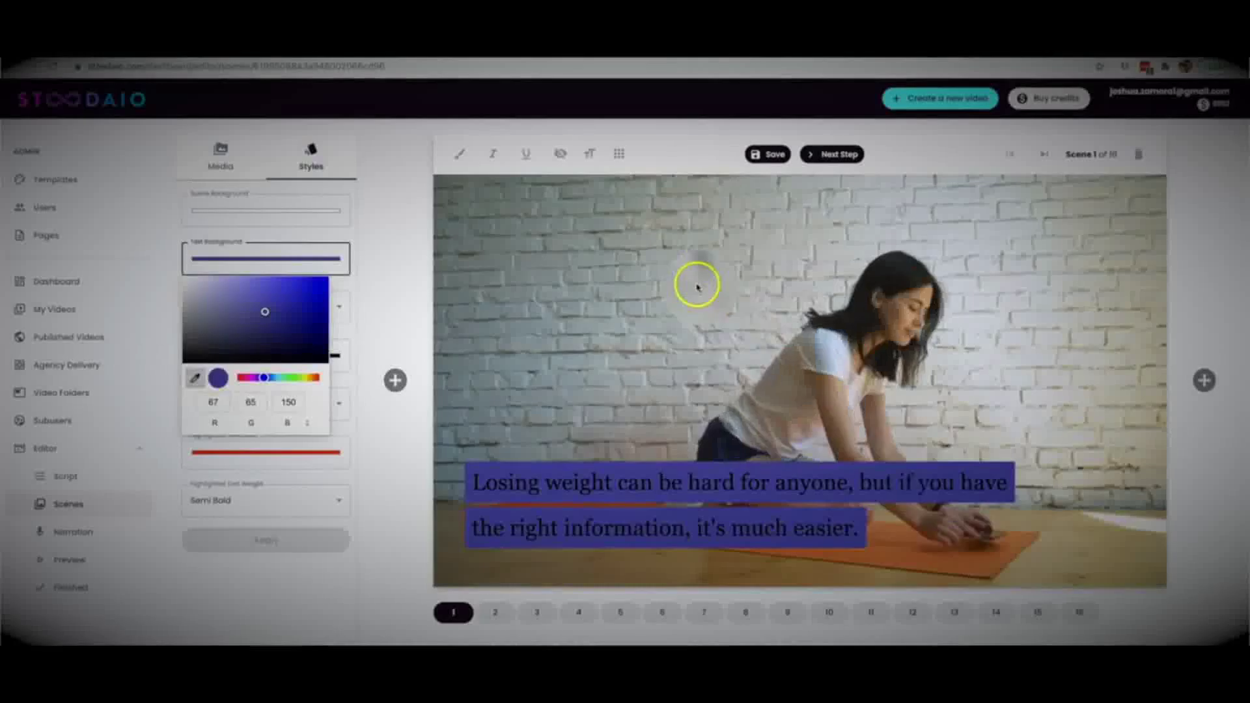
{"action": "left_click", "coordinate": [585, 254]}
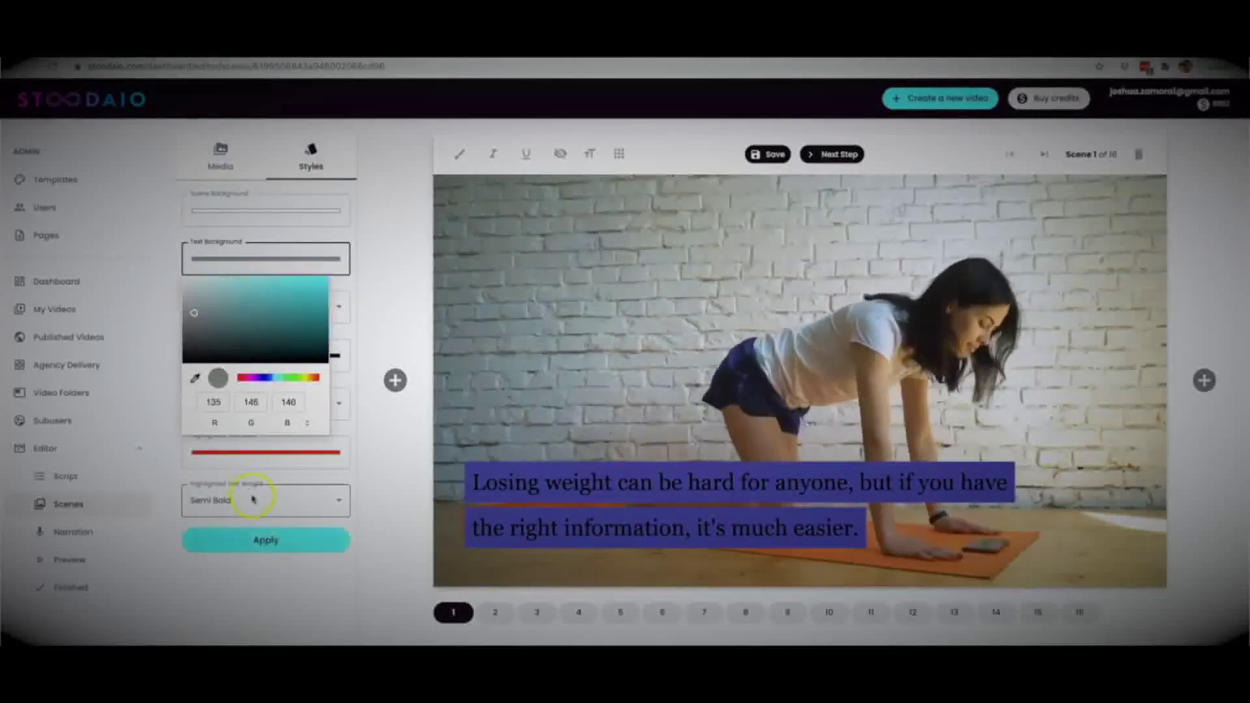
{"action": "left_click", "coordinate": [265, 540]}
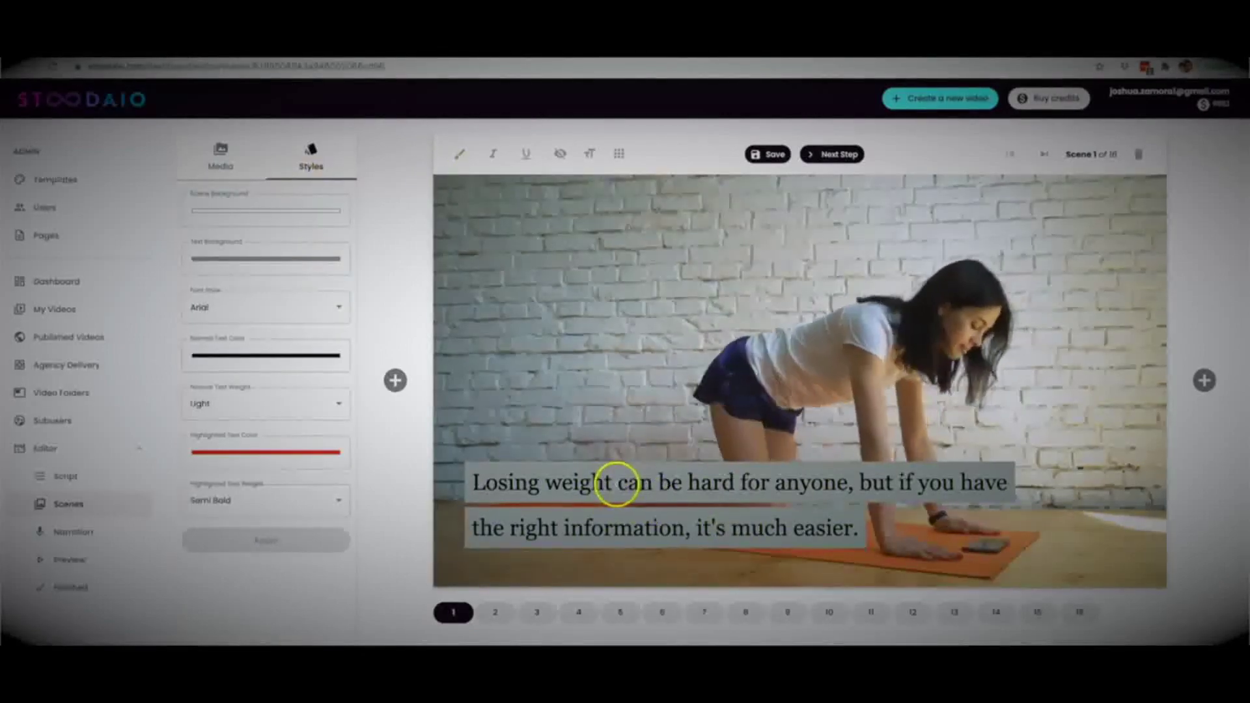
Step: Highlight 'hard for anyone' in orange sampled from the yoga mat
{"action": "left_click_drag", "start_coordinate": [684, 480], "coordinate": [836, 486]}
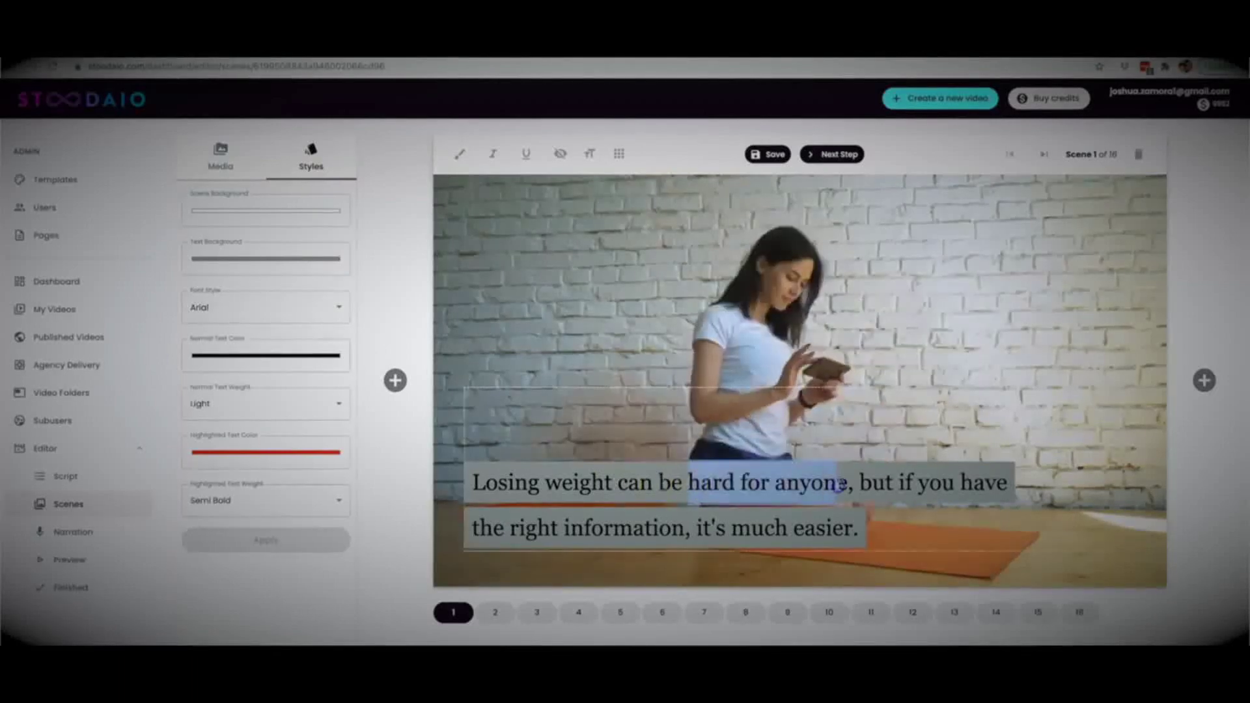
{"action": "left_click", "coordinate": [460, 154]}
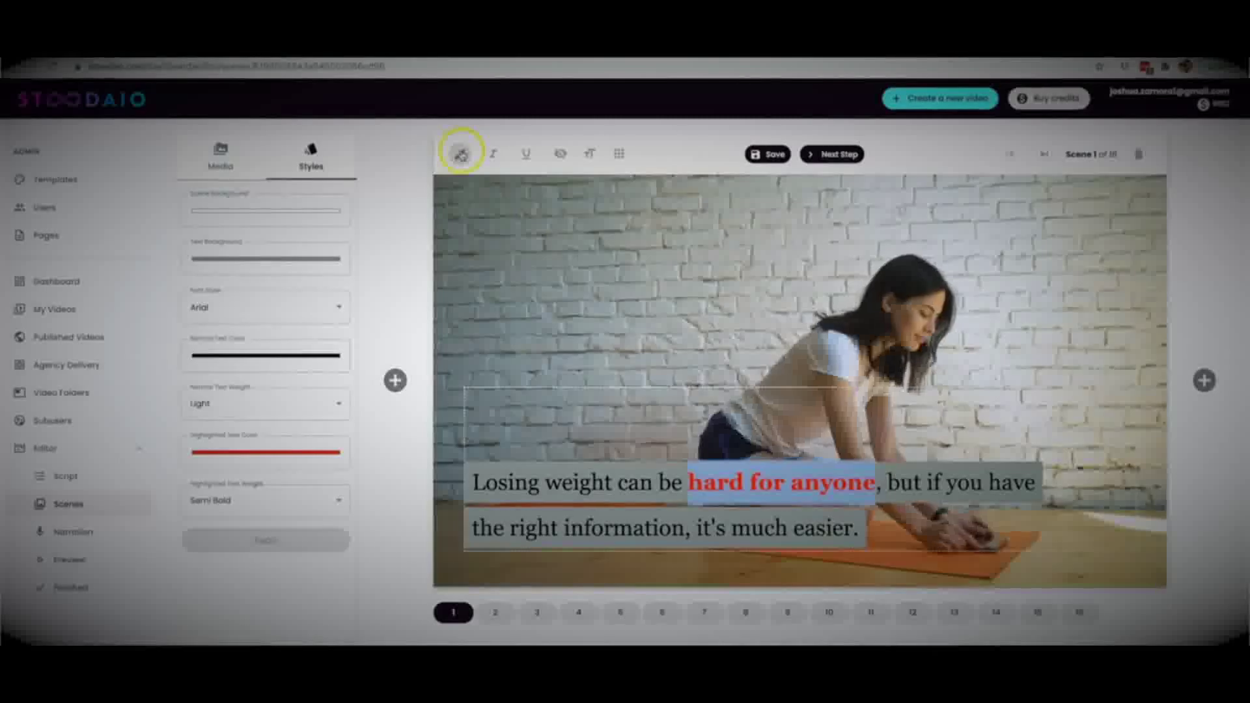
{"action": "left_click", "coordinate": [280, 452]}
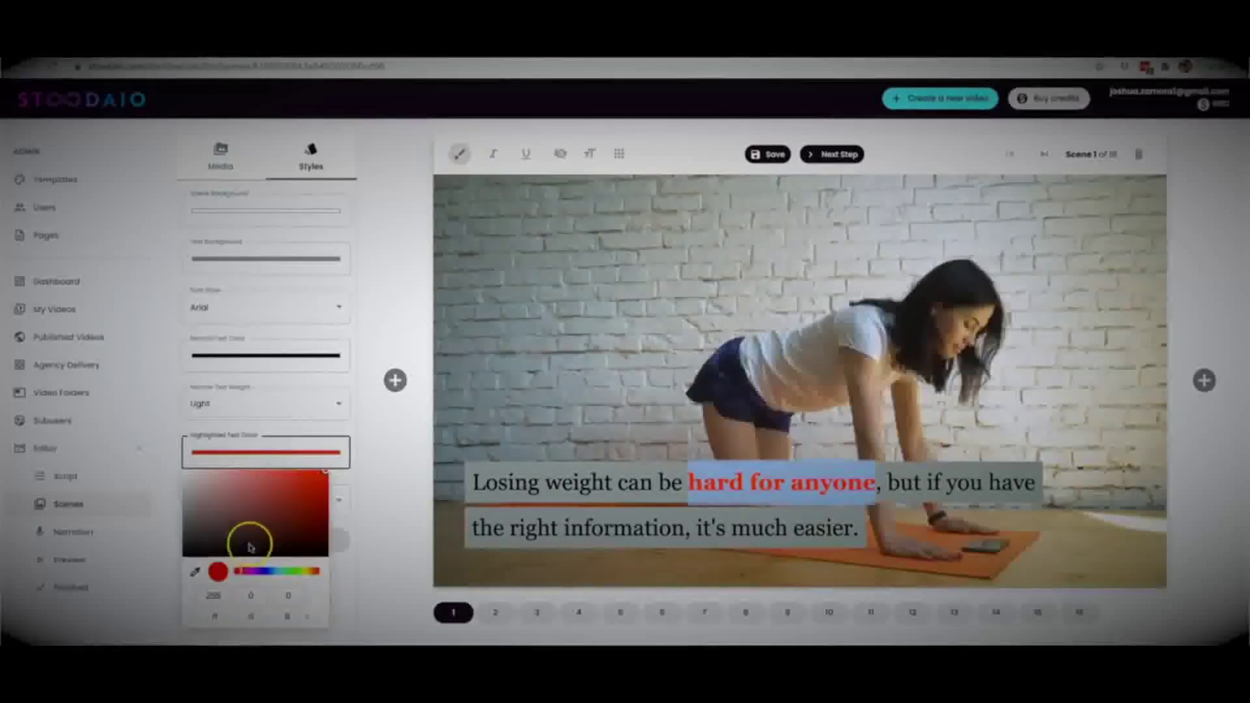
{"action": "left_click", "coordinate": [194, 572]}
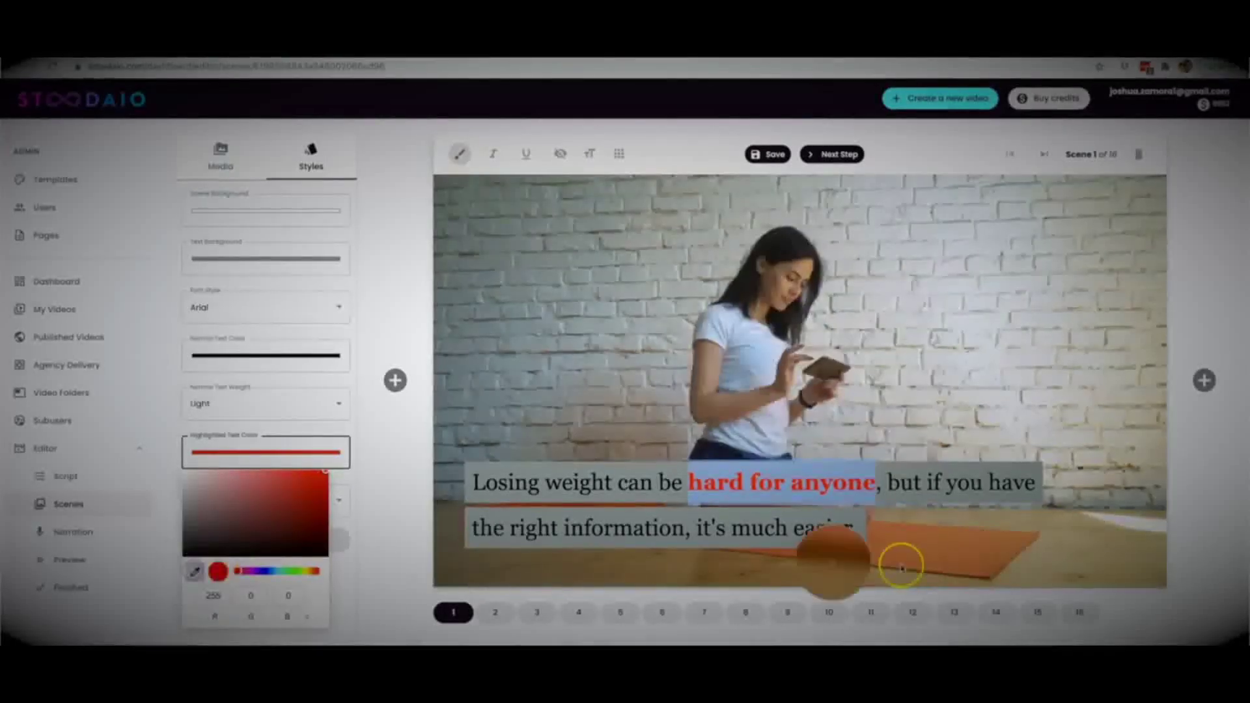
{"action": "left_click", "coordinate": [984, 548]}
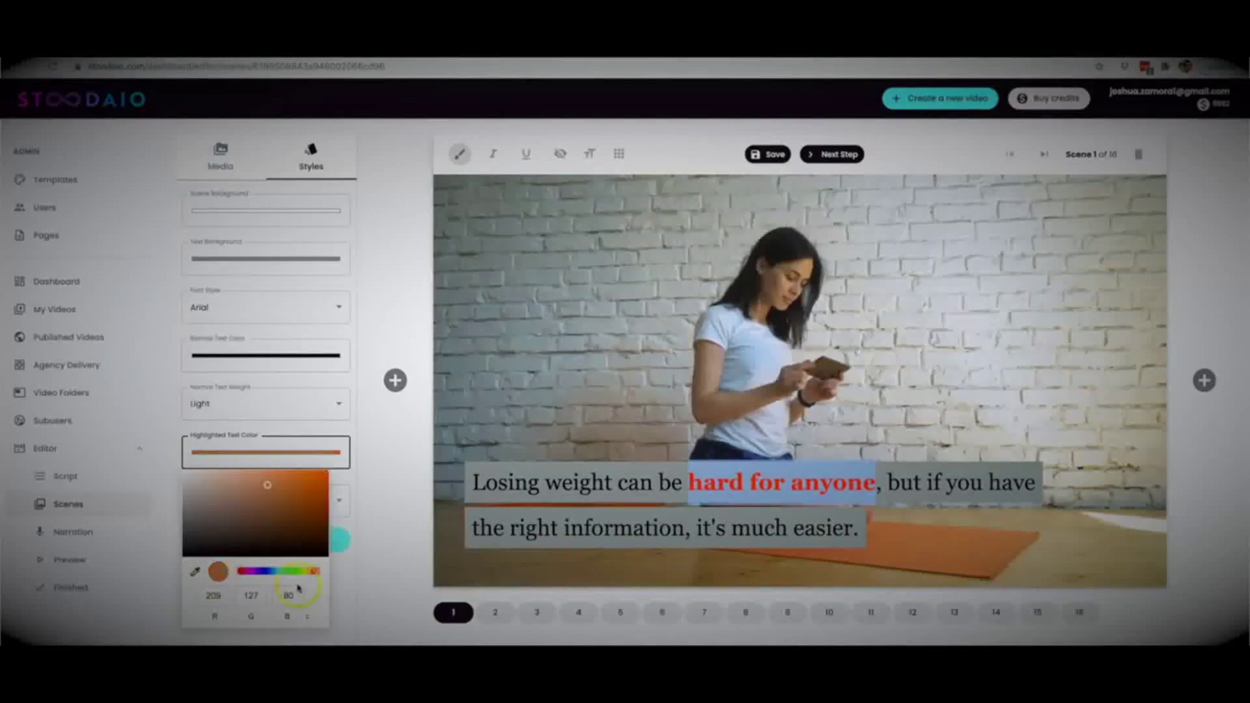
{"action": "left_click", "coordinate": [321, 544]}
{"action": "left_click", "coordinate": [321, 545]}
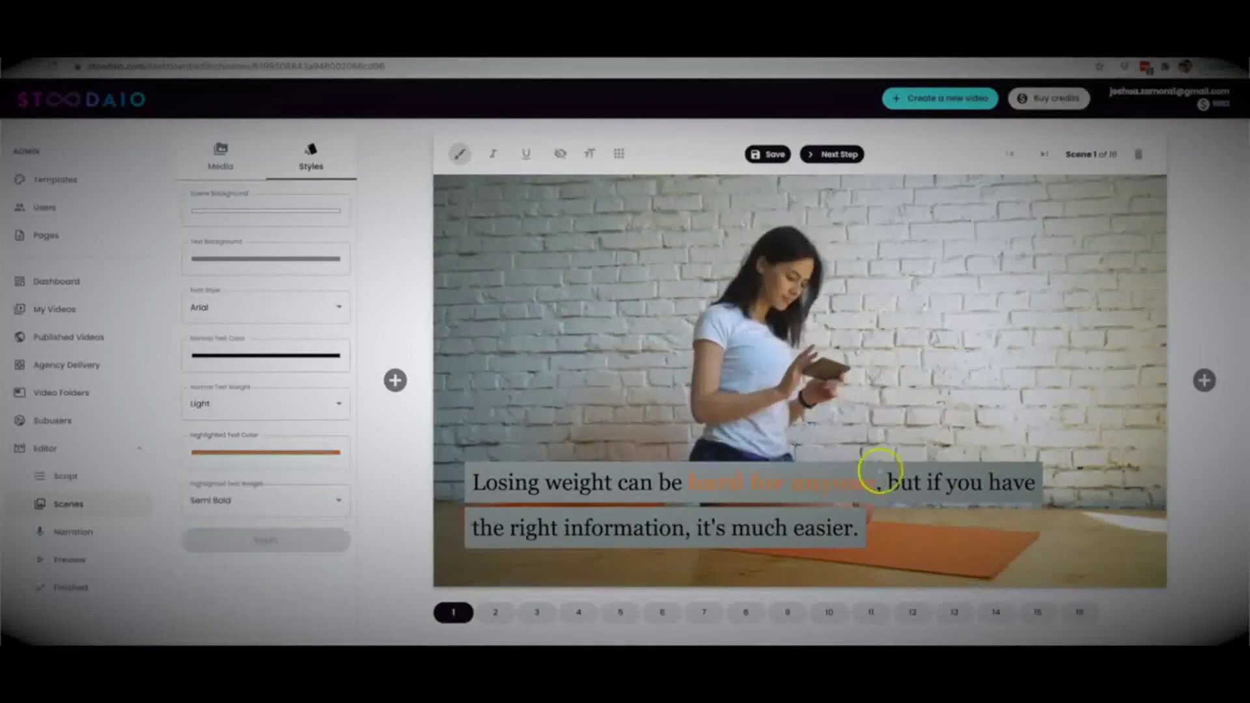
Step: Change the highlight colour of 'hard for anyone' to white
{"action": "left_click_drag", "start_coordinate": [876, 482], "coordinate": [713, 484]}
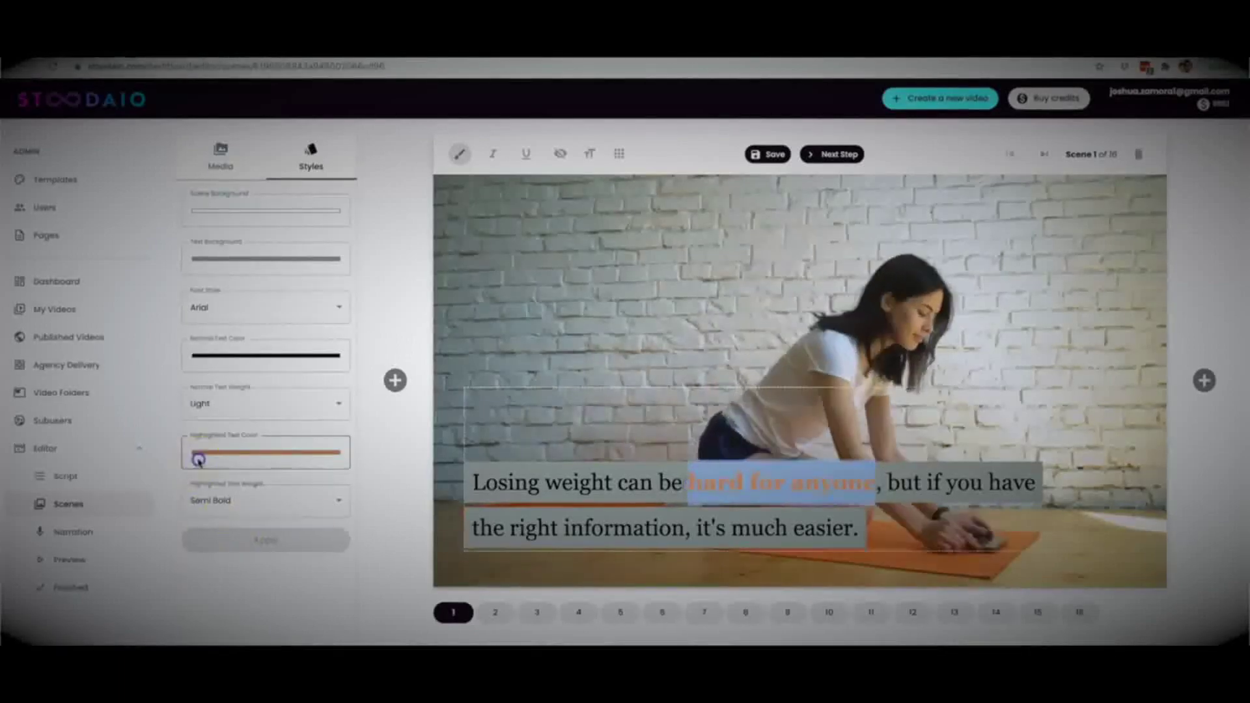
{"action": "left_click", "coordinate": [195, 454]}
{"action": "left_click", "coordinate": [196, 572]}
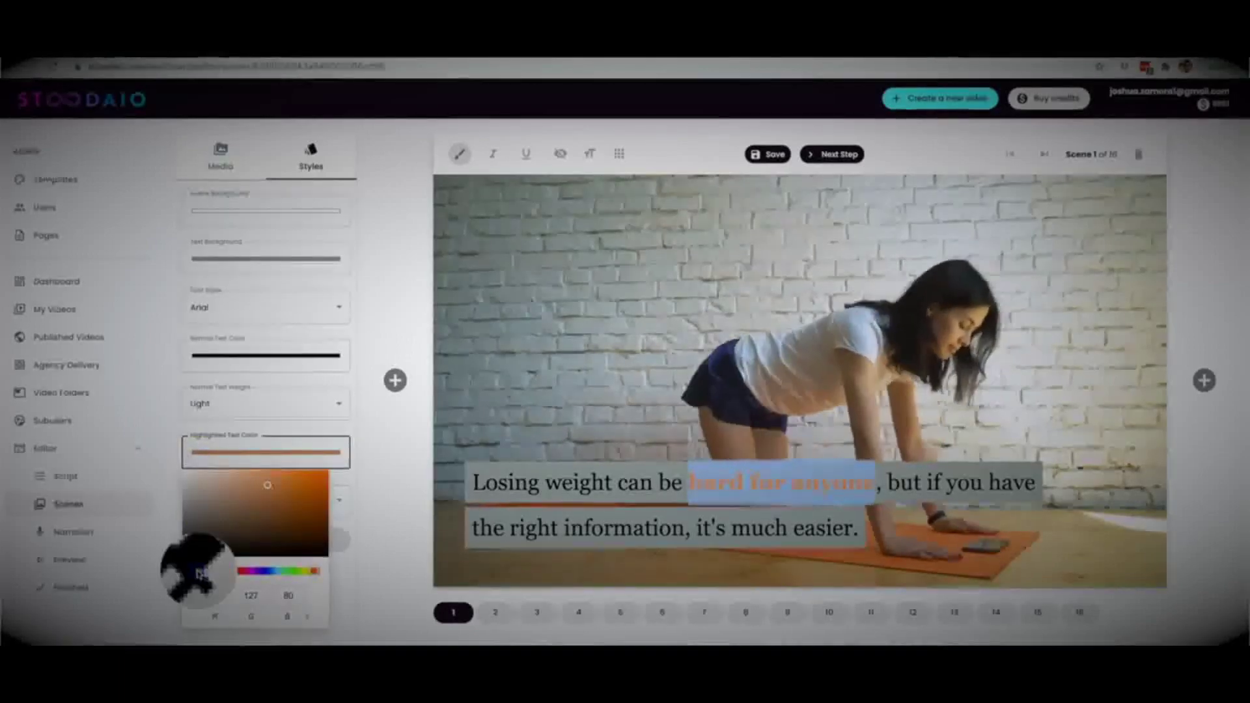
{"action": "left_click", "coordinate": [1135, 526]}
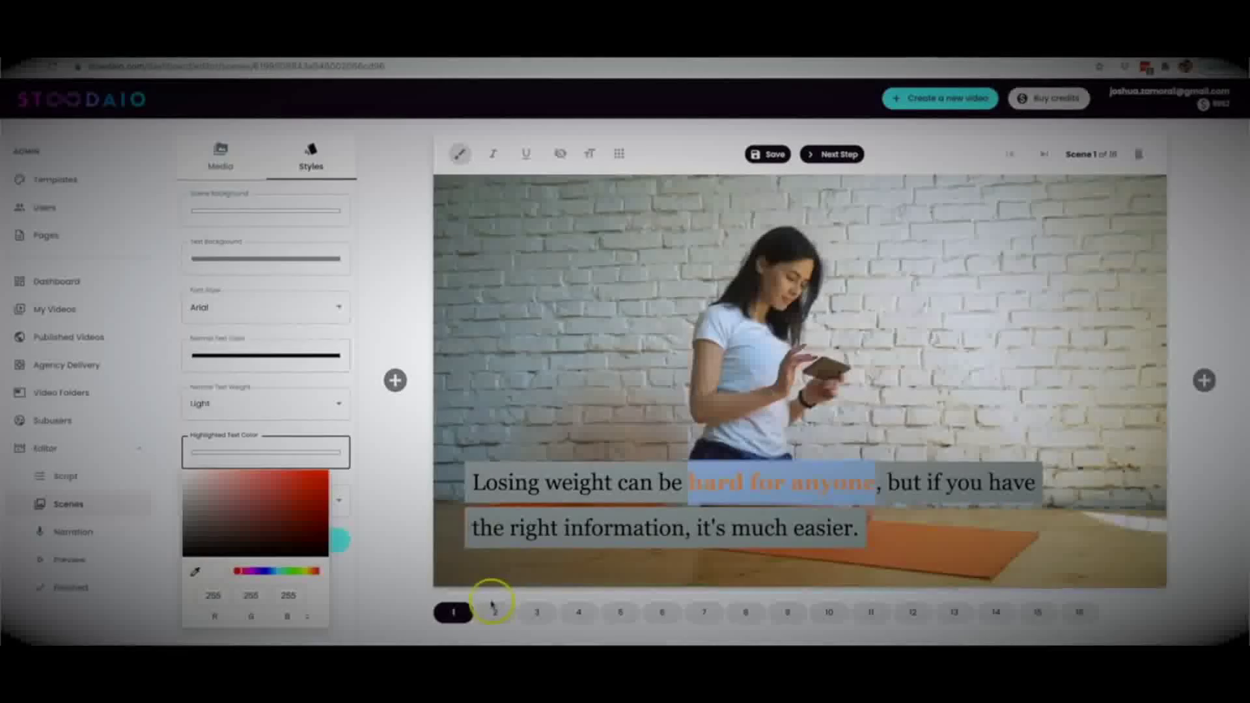
{"action": "left_click", "coordinate": [348, 561]}
{"action": "left_click", "coordinate": [333, 546]}
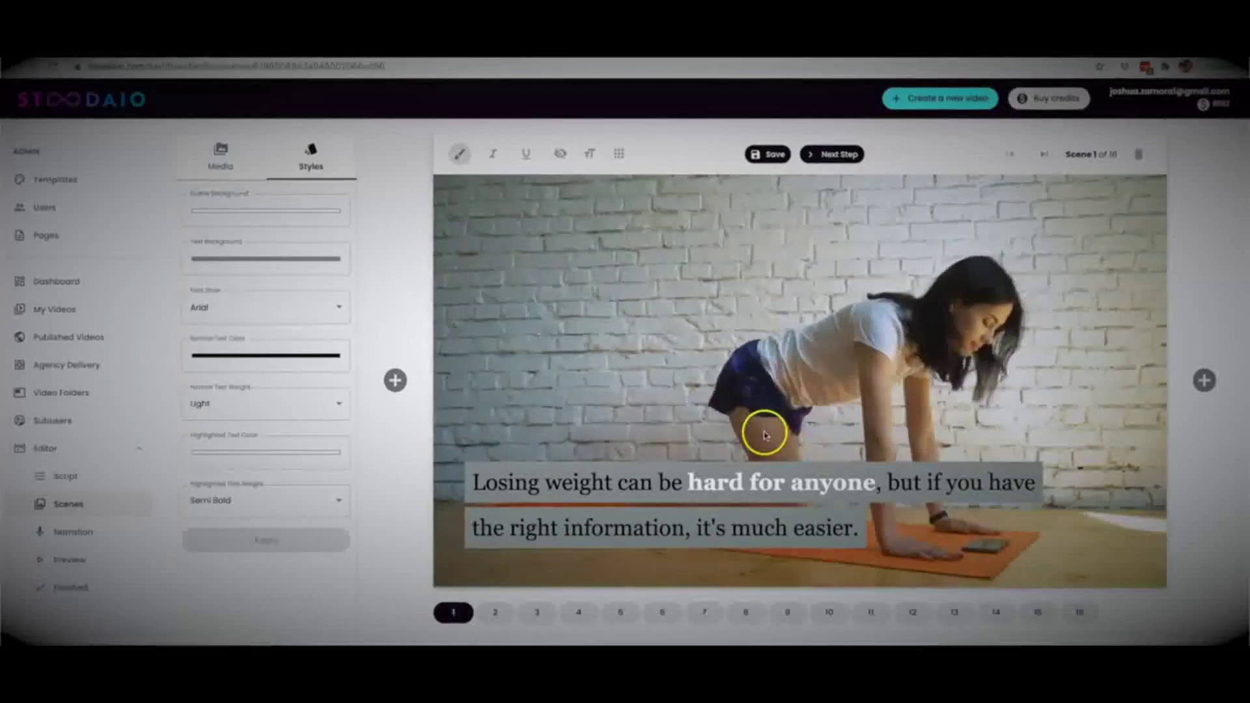
{"action": "left_click", "coordinate": [588, 164]}
{"action": "left_click", "coordinate": [637, 127]}
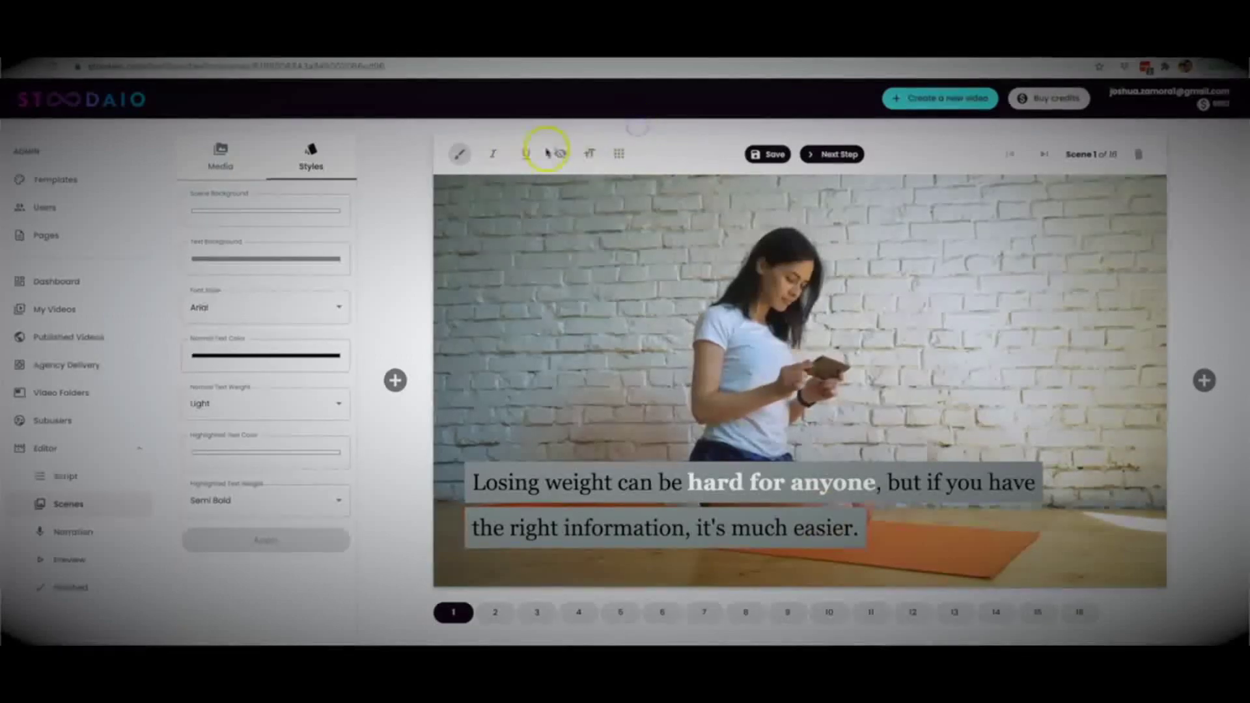
{"action": "left_click", "coordinate": [564, 154]}
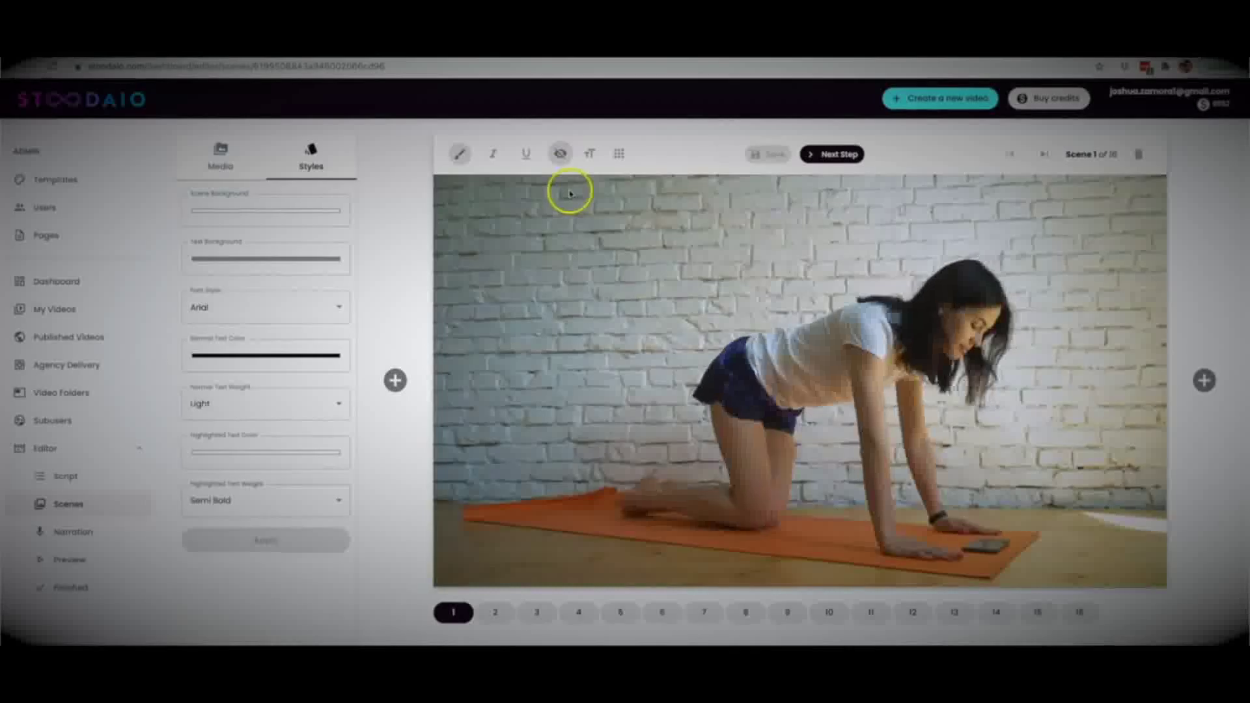
{"action": "left_click", "coordinate": [559, 157]}
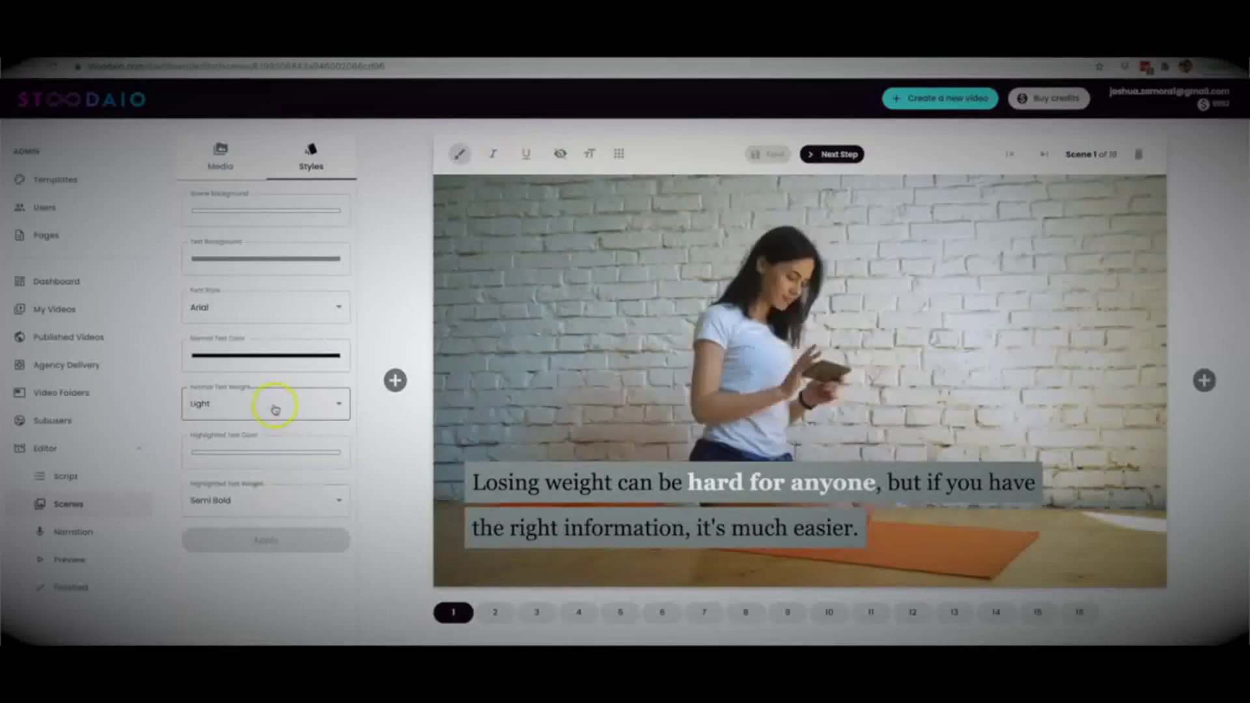
{"action": "left_click", "coordinate": [256, 310]}
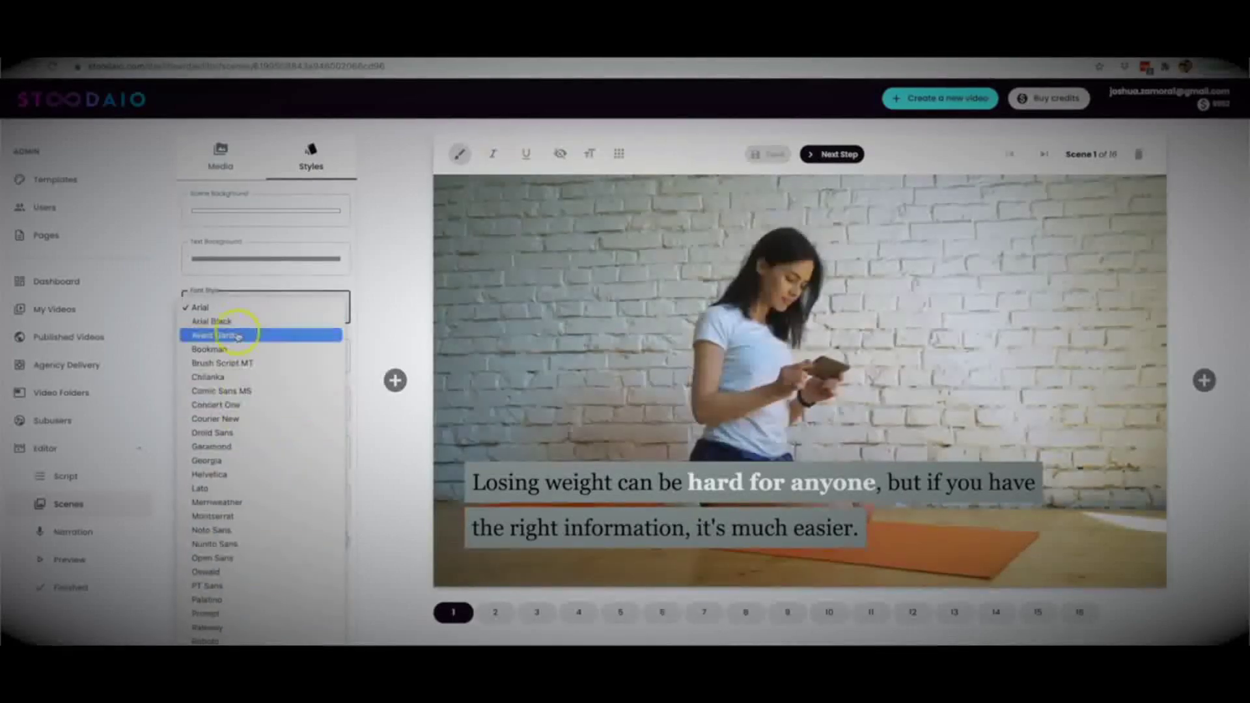
{"action": "left_click", "coordinate": [362, 432]}
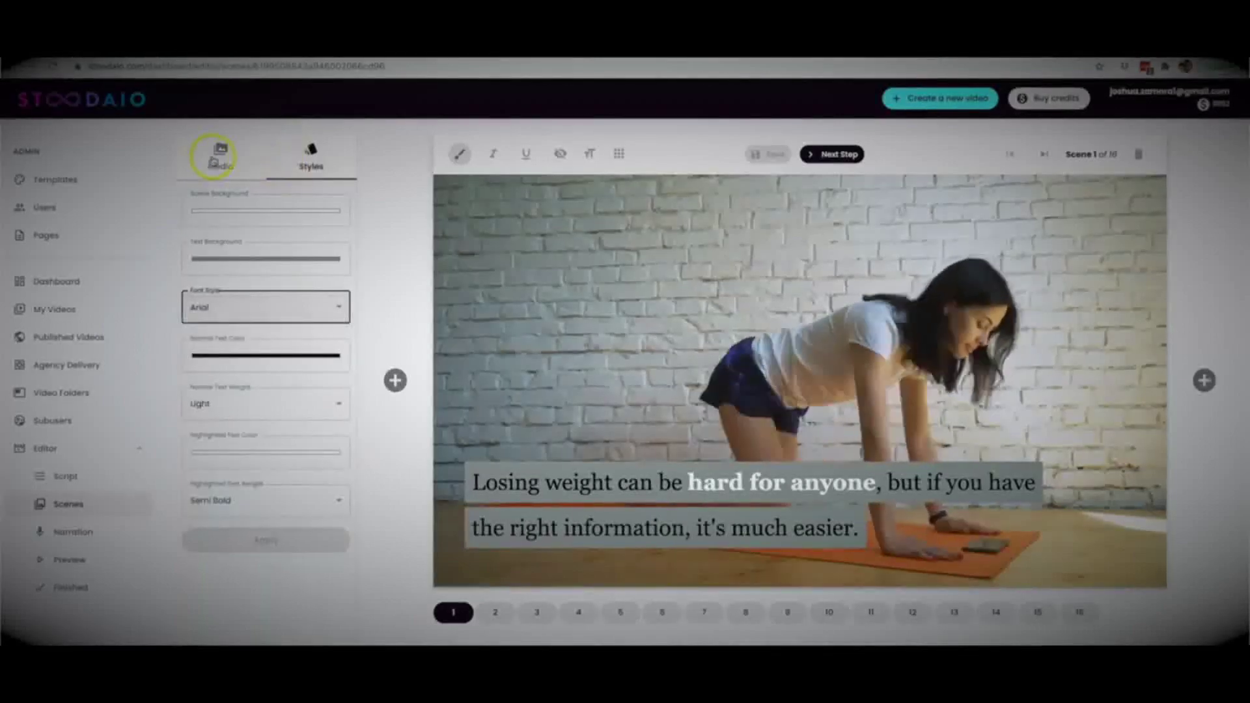
{"action": "left_click", "coordinate": [215, 157]}
Step: Check My Media, then browse the stock clips in the Media Library
{"action": "left_click", "coordinate": [316, 198]}
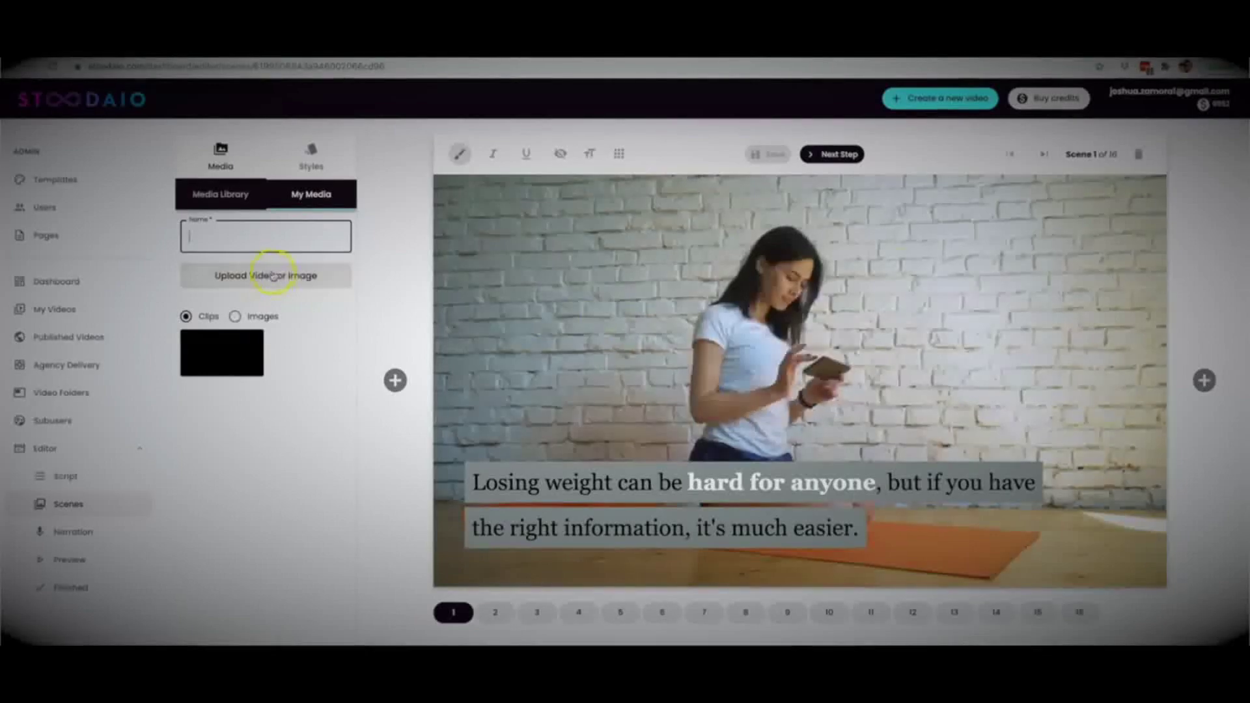
{"action": "left_click", "coordinate": [215, 194]}
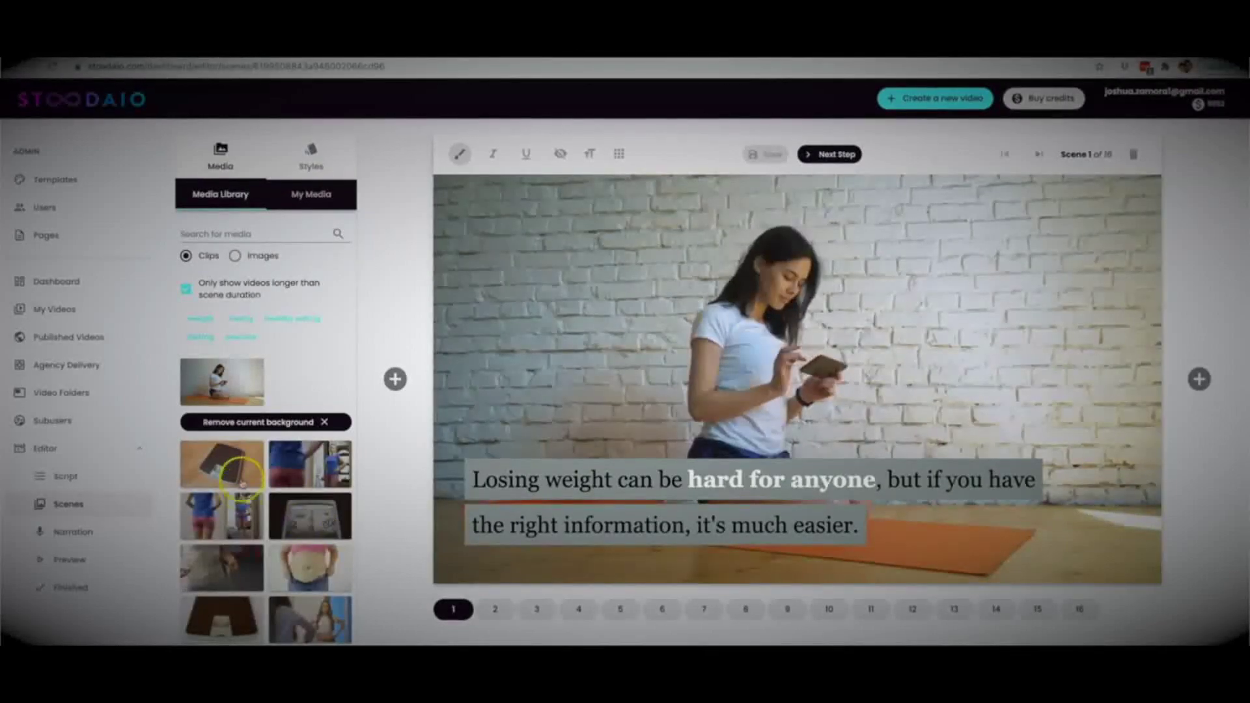
{"action": "scroll", "coordinate": [266, 535], "scroll_direction": "down", "scroll_amount": 1}
{"action": "scroll", "coordinate": [260, 514], "scroll_direction": "down", "scroll_amount": 3}
{"action": "scroll", "coordinate": [245, 417], "scroll_direction": "down", "scroll_amount": 1}
{"action": "scroll", "coordinate": [252, 423], "scroll_direction": "up", "scroll_amount": 2}
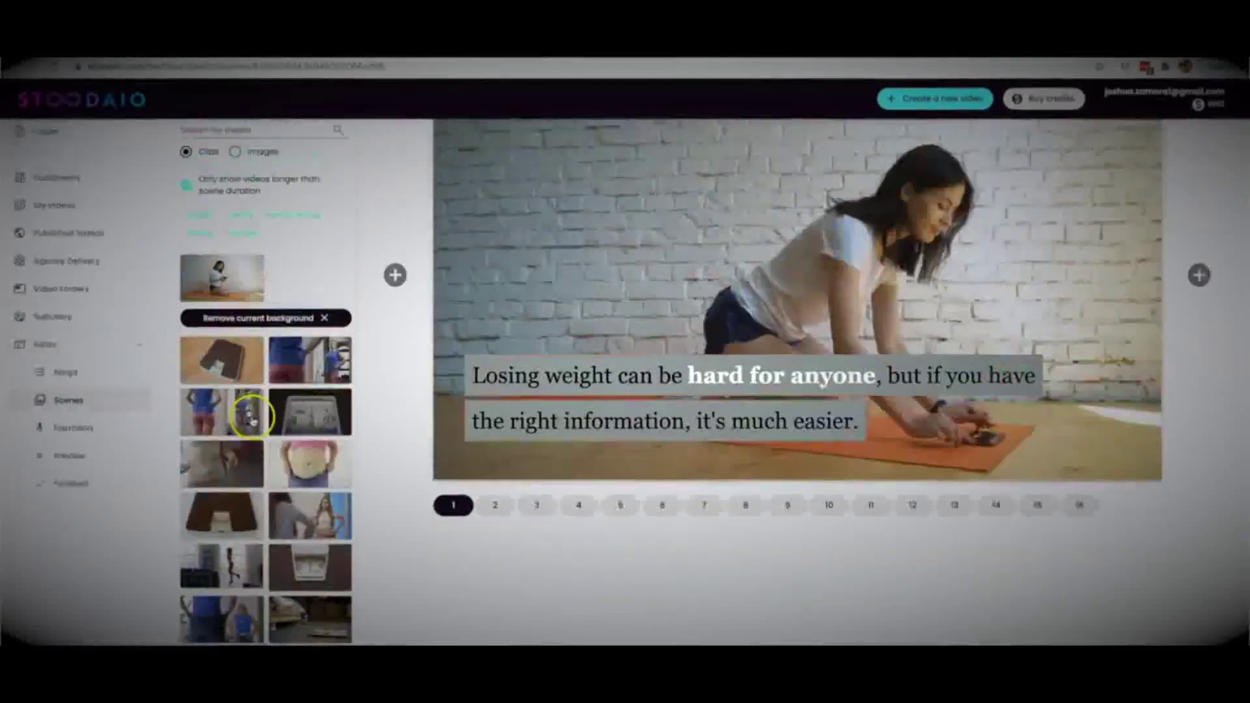
{"action": "scroll", "coordinate": [260, 417], "scroll_direction": "up", "scroll_amount": 2}
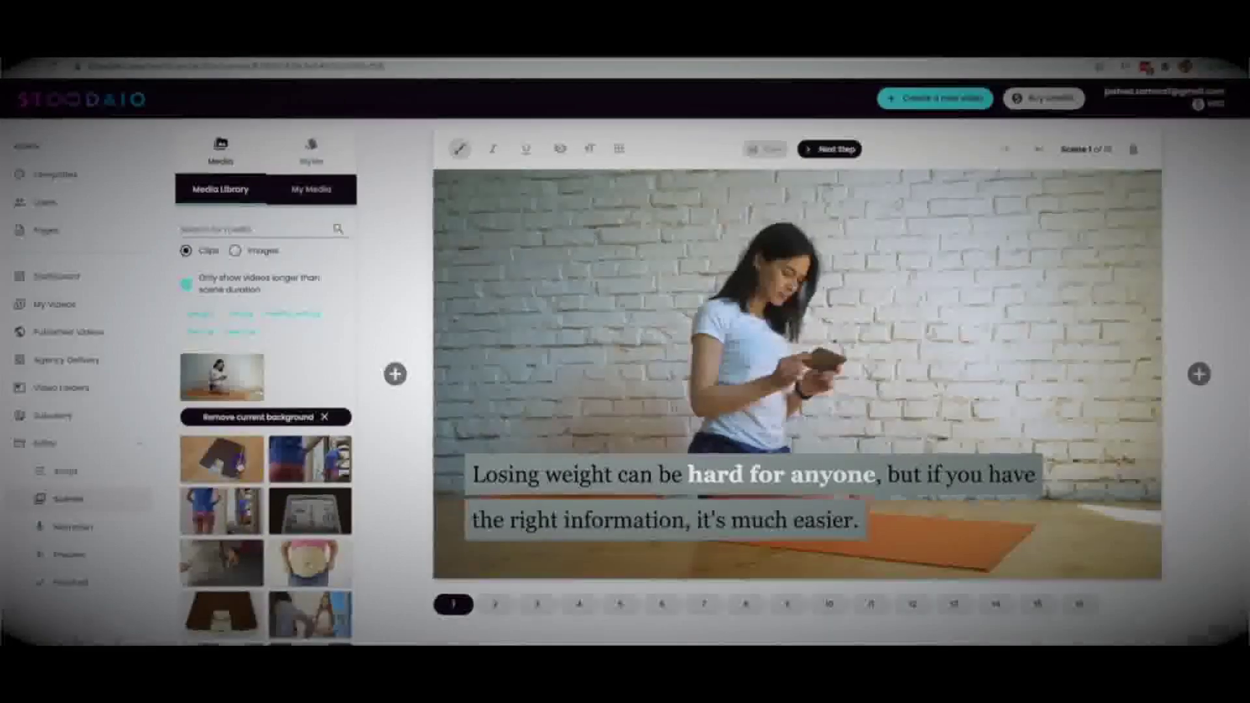
Step: Set the feet-on-bathroom-scale clip as scene 1's background and insert scene 2, making 17 scenes
{"action": "left_click", "coordinate": [240, 465]}
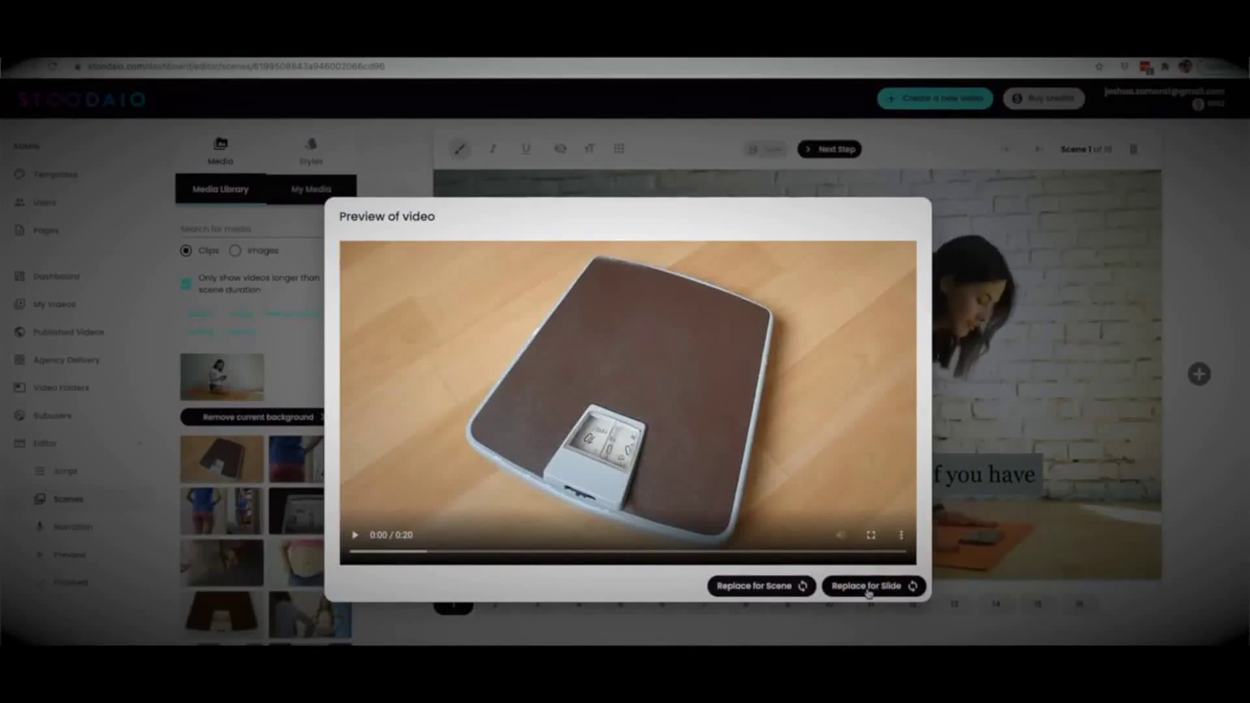
{"action": "left_click", "coordinate": [904, 590]}
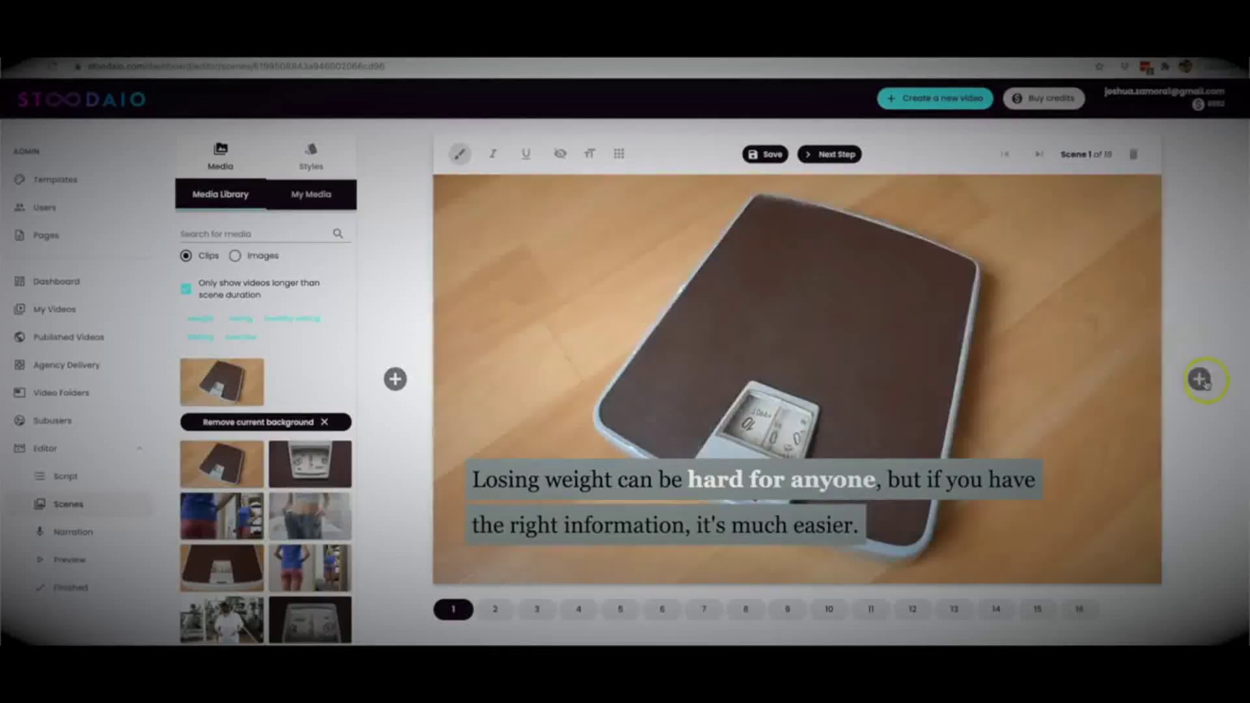
{"action": "left_click", "coordinate": [1200, 380]}
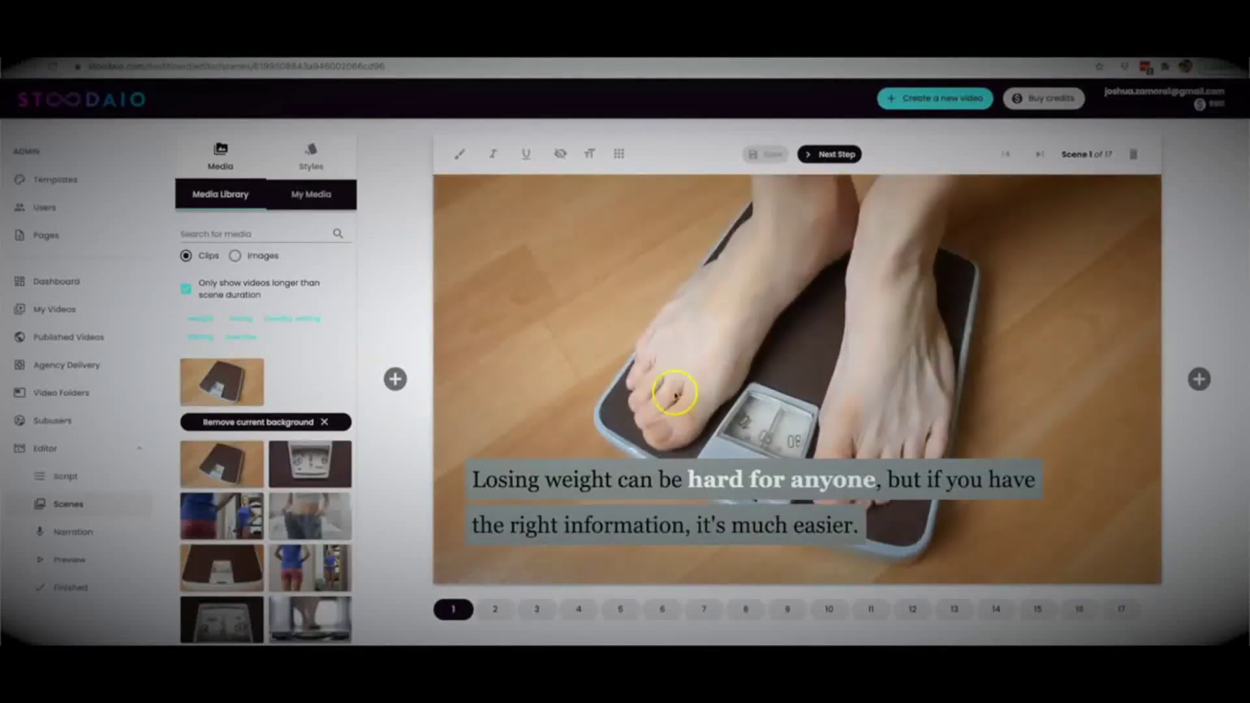
Step: Dismiss the background removal prompt and proceed to the narration step
{"action": "left_click", "coordinate": [283, 424]}
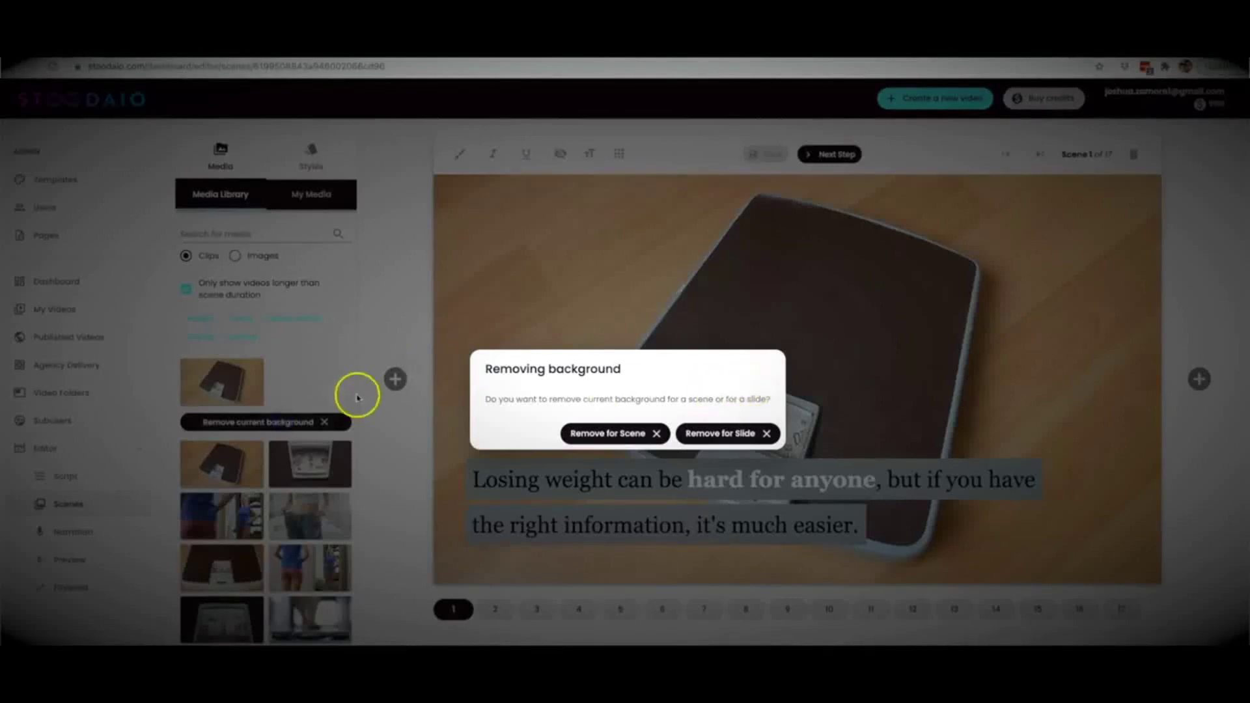
{"action": "left_click", "coordinate": [877, 358]}
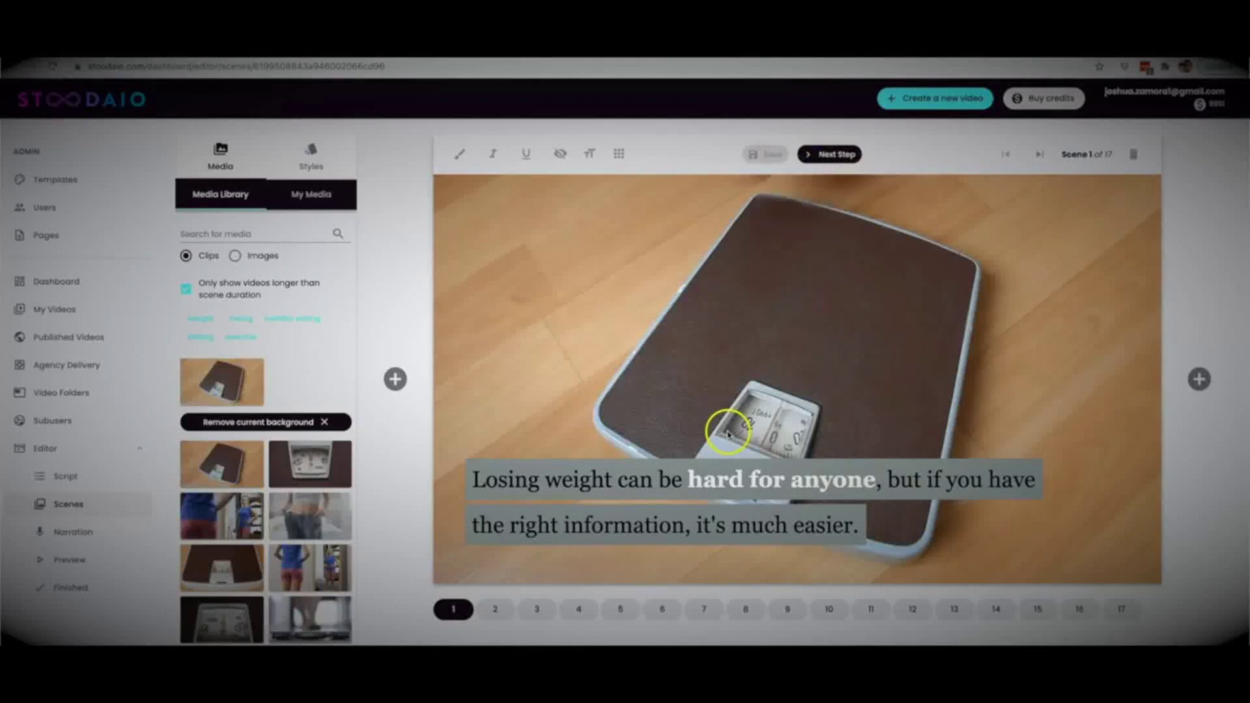
{"action": "left_click", "coordinate": [844, 154]}
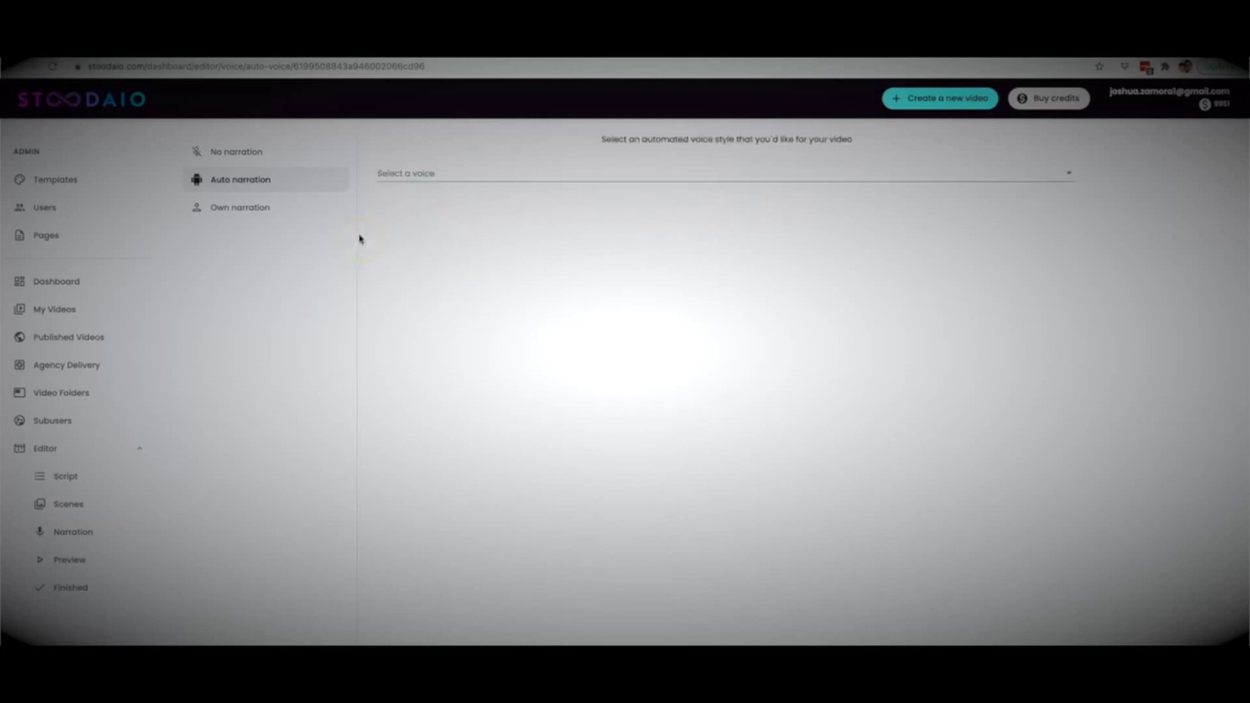
Step: Pick Ryan (English - GB) from the voice list as the automated narration voice
{"action": "left_click", "coordinate": [427, 176]}
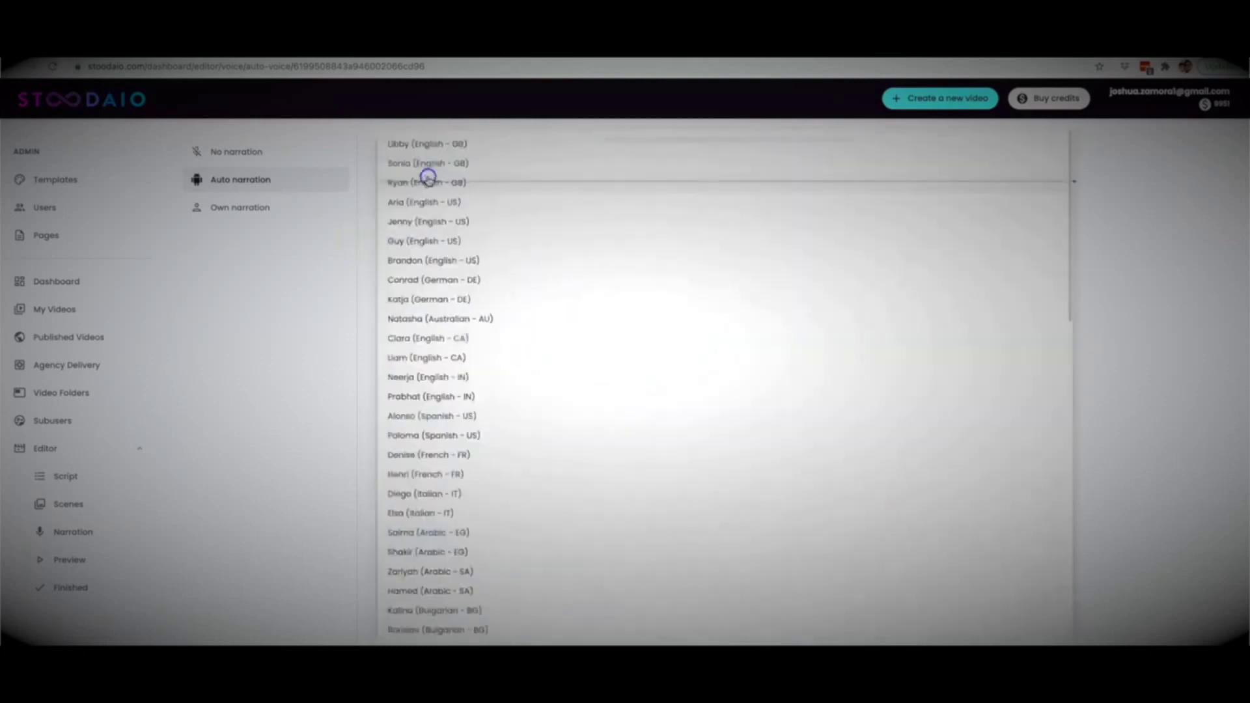
{"action": "scroll", "coordinate": [508, 314], "scroll_direction": "down", "scroll_amount": 20}
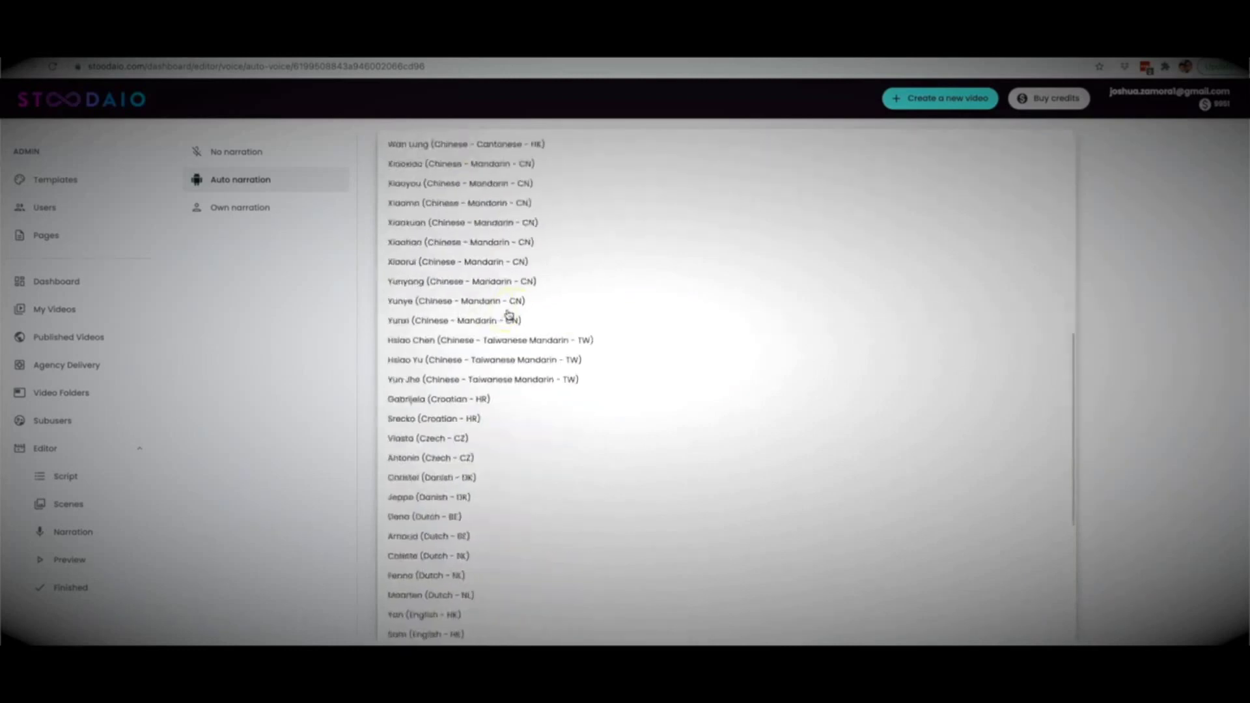
{"action": "scroll", "coordinate": [509, 325], "scroll_direction": "down", "scroll_amount": 1}
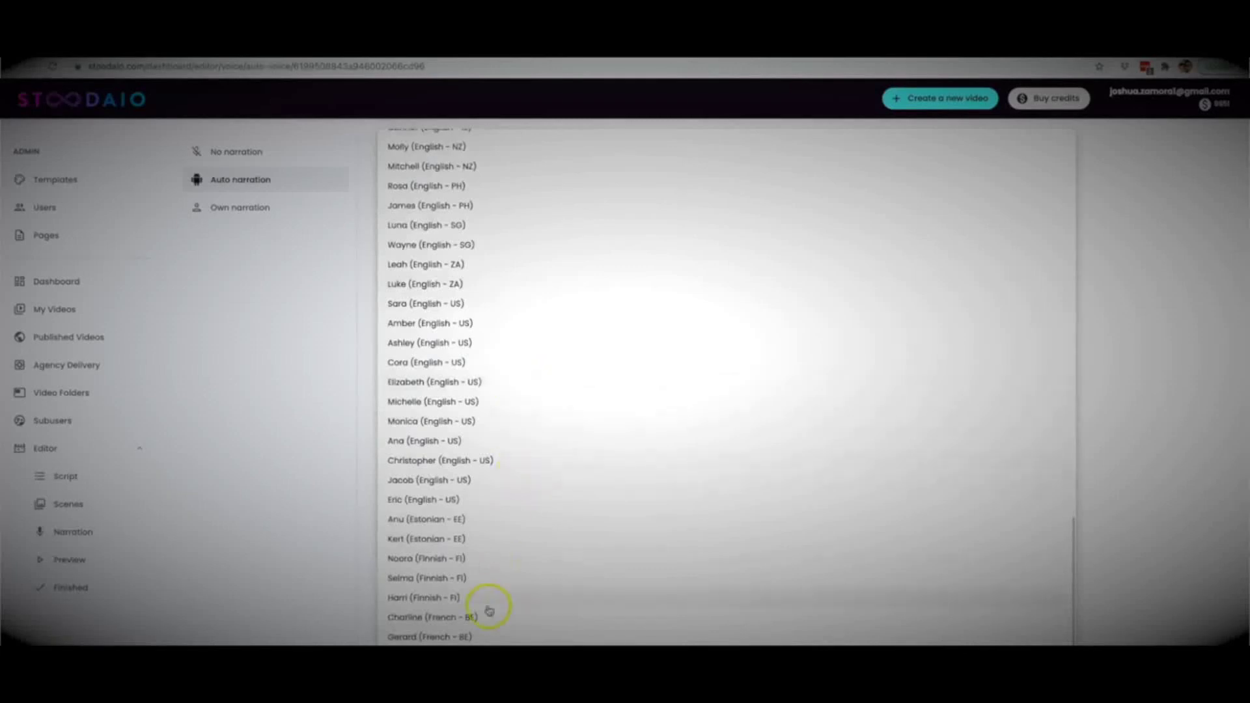
{"action": "scroll", "coordinate": [496, 428], "scroll_direction": "up", "scroll_amount": 15}
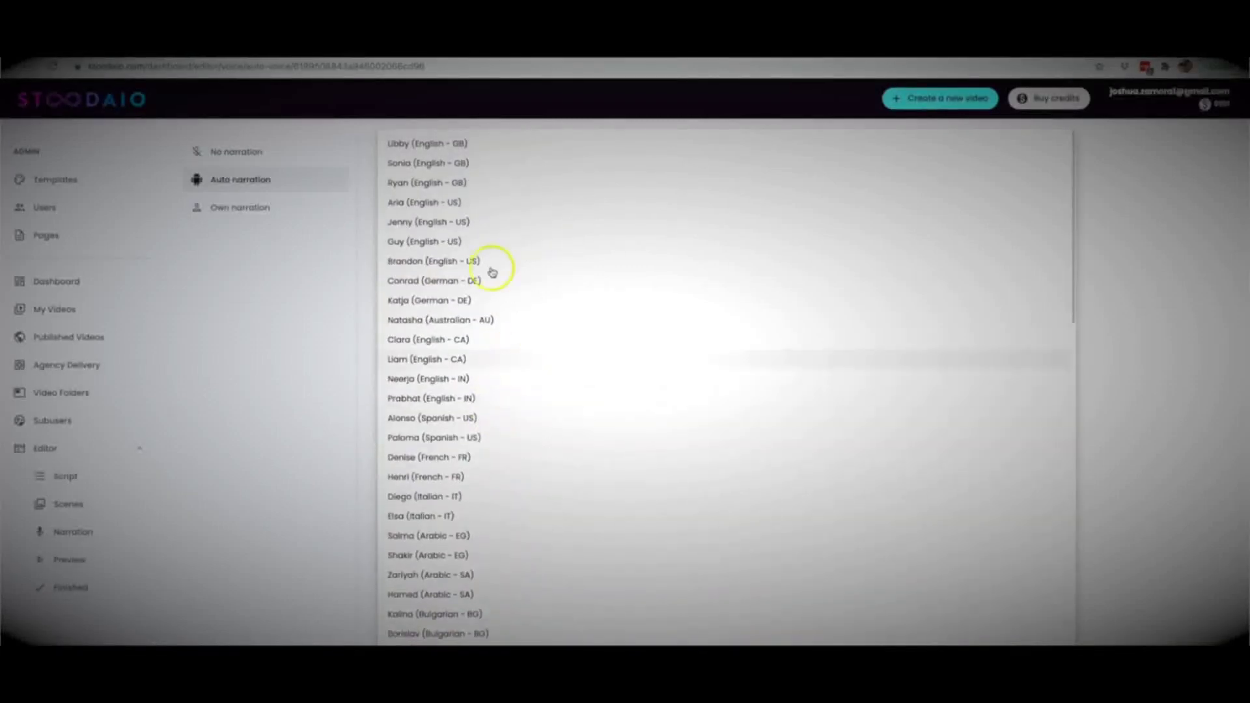
{"action": "left_click", "coordinate": [456, 183]}
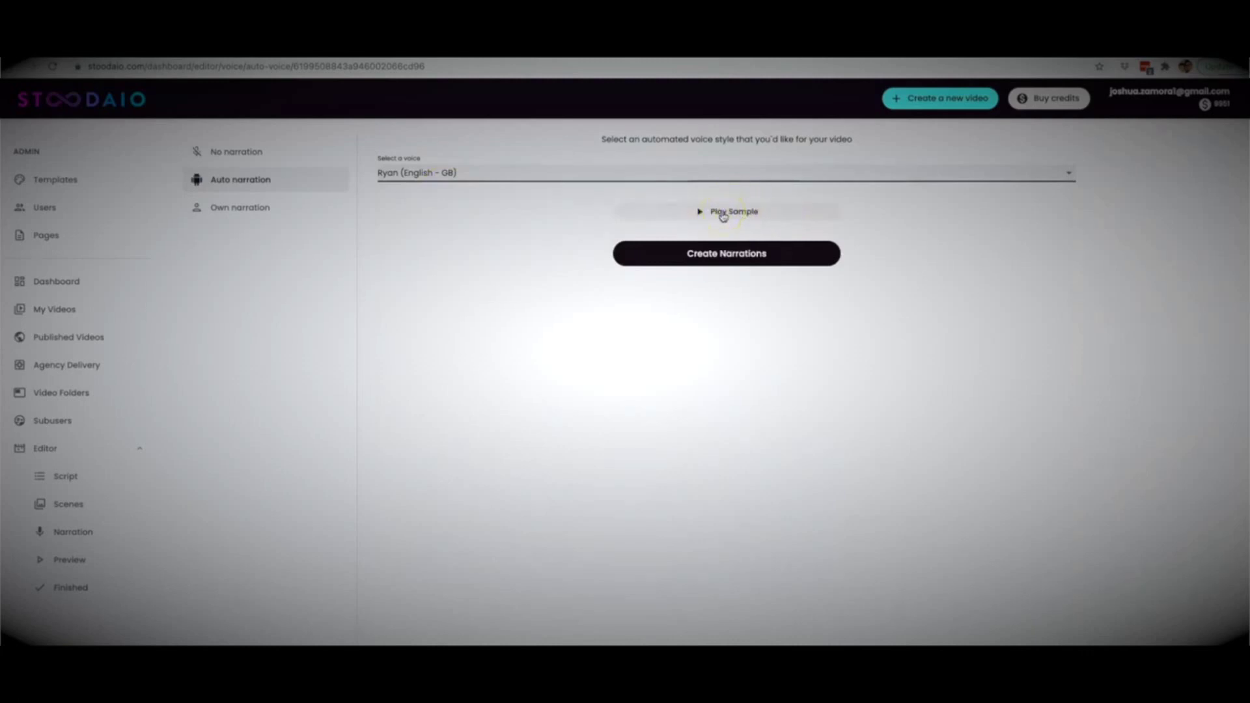
Step: Switch to Own narration and review each scene's text with its Record button
{"action": "left_click", "coordinate": [230, 212]}
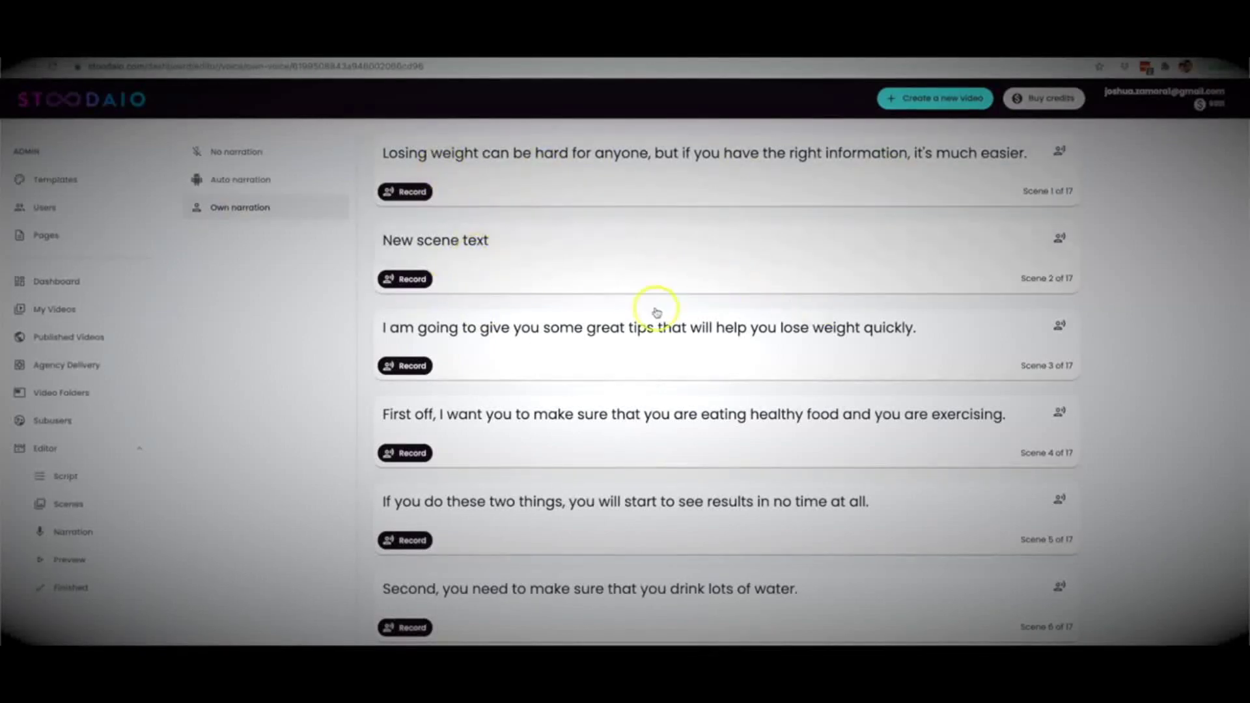
{"action": "scroll", "coordinate": [655, 310], "scroll_direction": "down", "scroll_amount": 15}
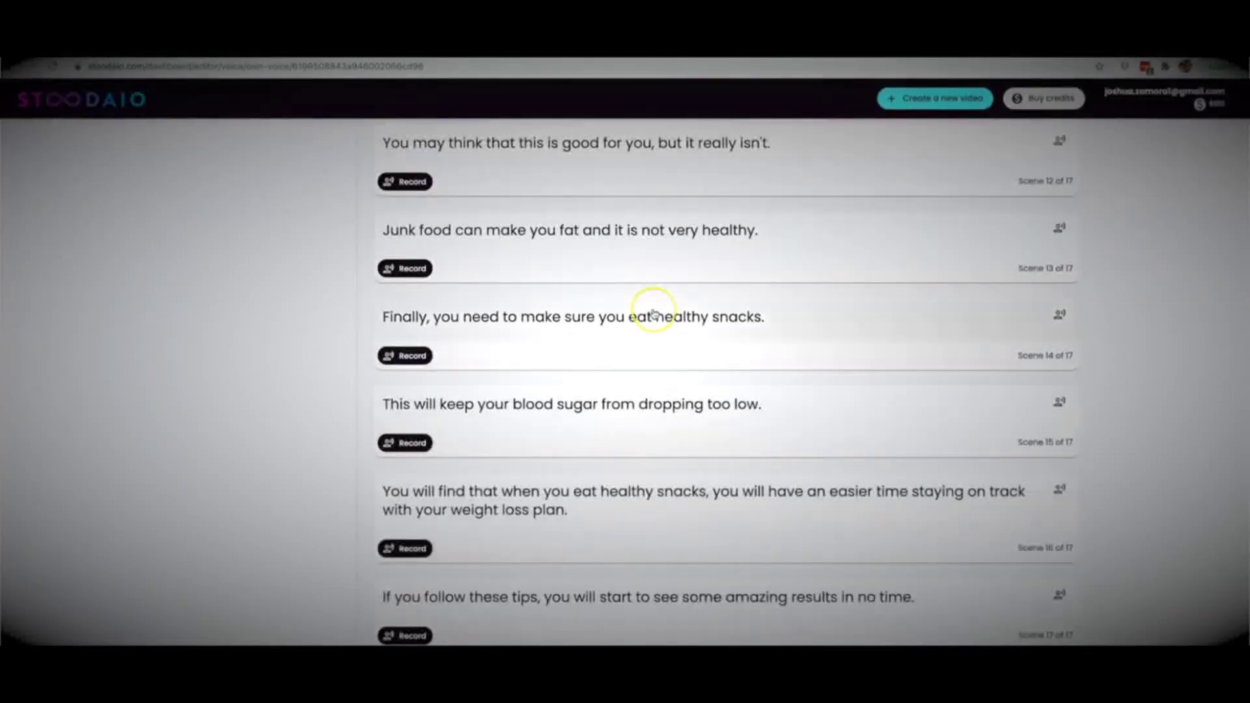
{"action": "scroll", "coordinate": [653, 313], "scroll_direction": "up", "scroll_amount": 15}
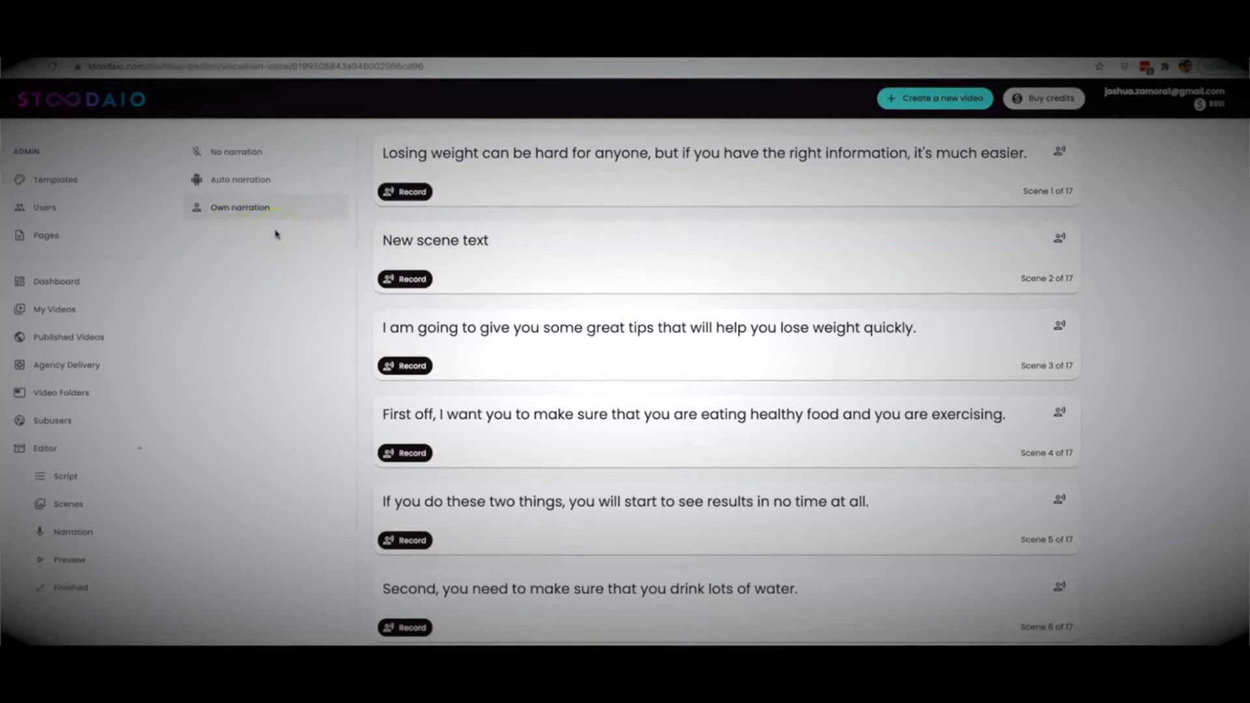
{"action": "left_click", "coordinate": [589, 214]}
Step: Choose No narration and go on to preview the video
{"action": "left_click", "coordinate": [235, 150]}
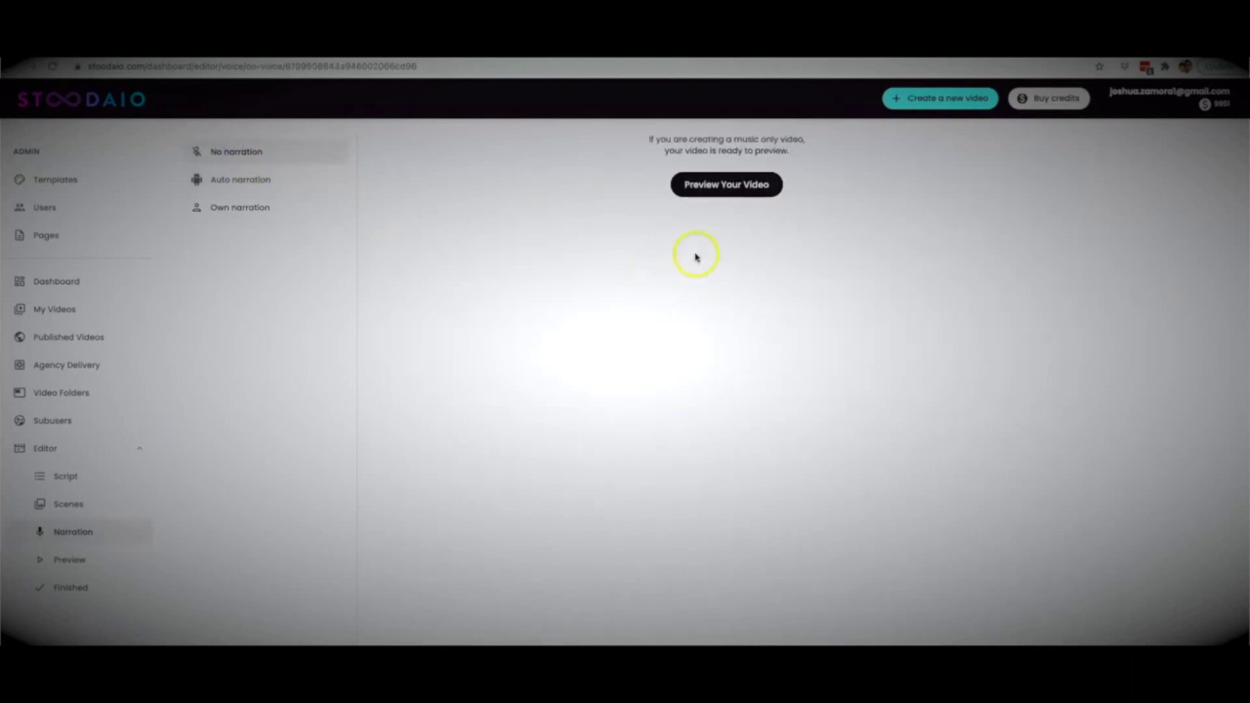
{"action": "left_click", "coordinate": [729, 185]}
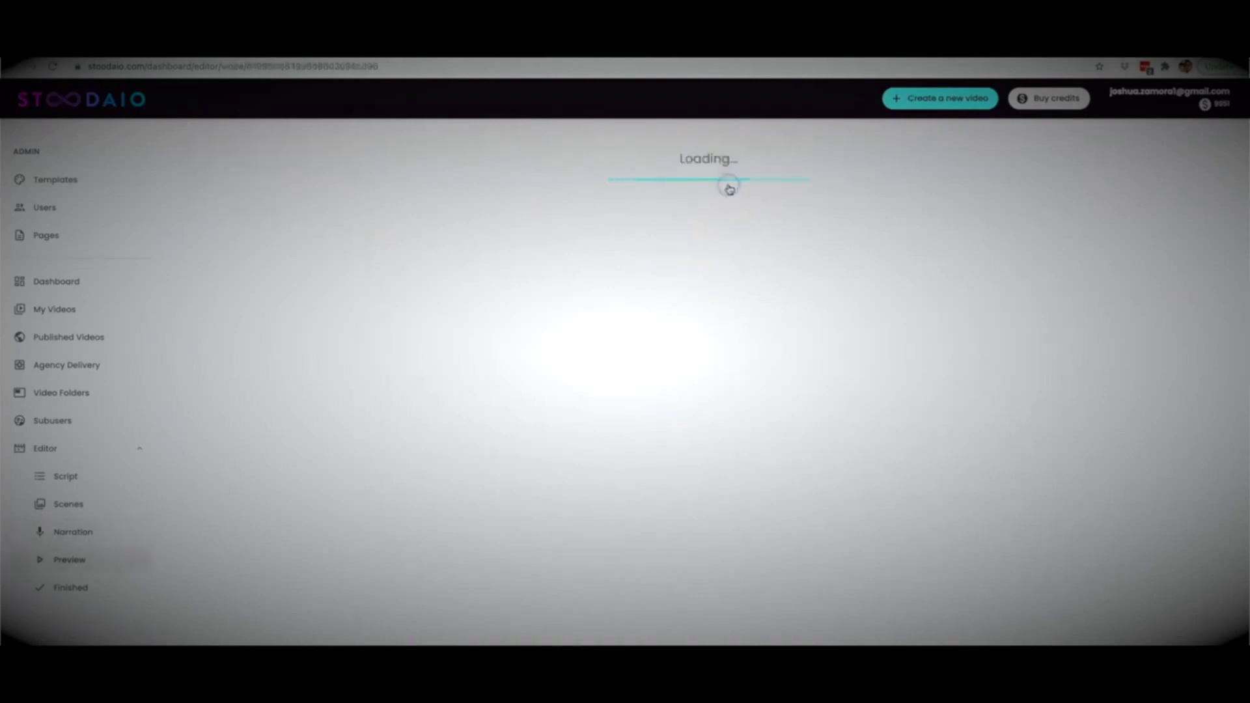